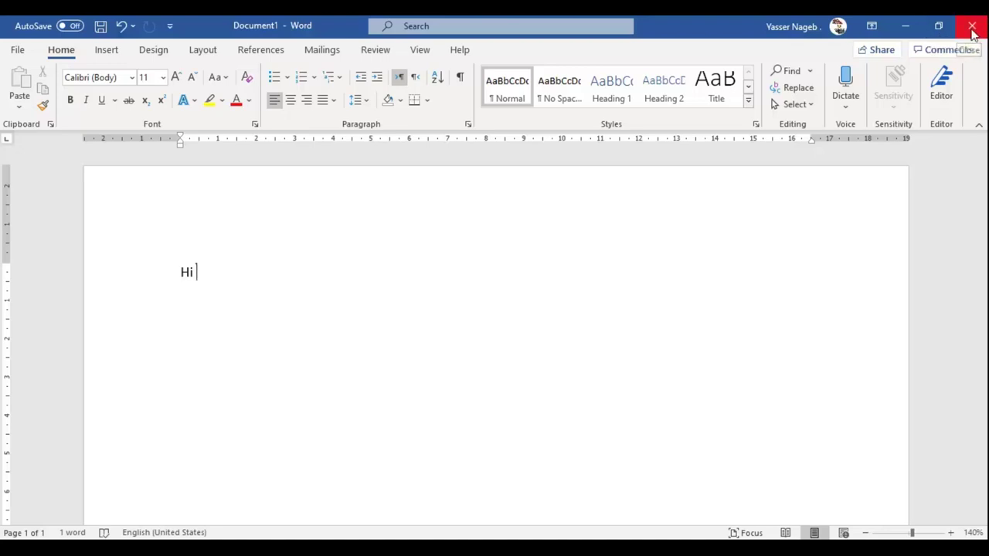
Cancel closing the document, then minimize the Word window and bring it back.
left_click(977, 29)
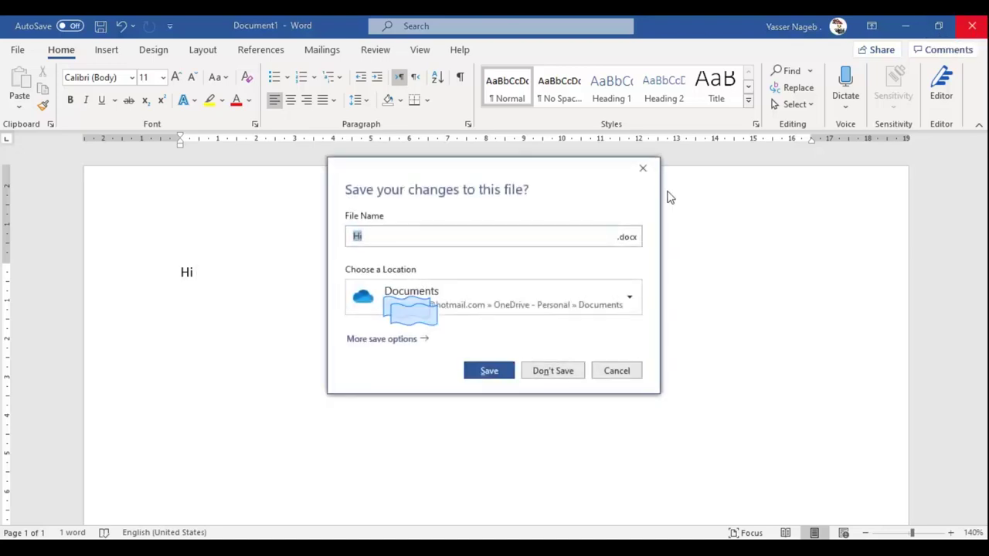
left_click(624, 375)
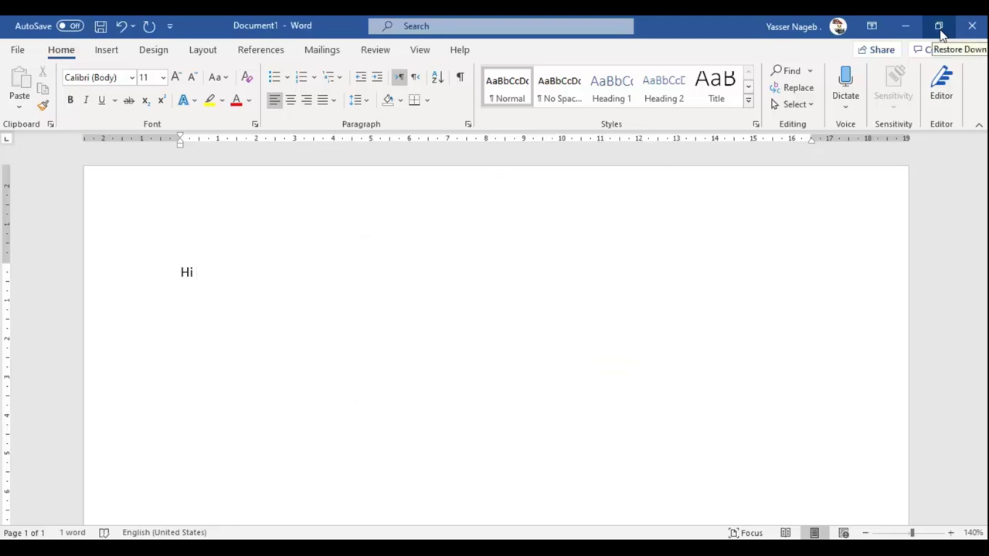
left_click(939, 27)
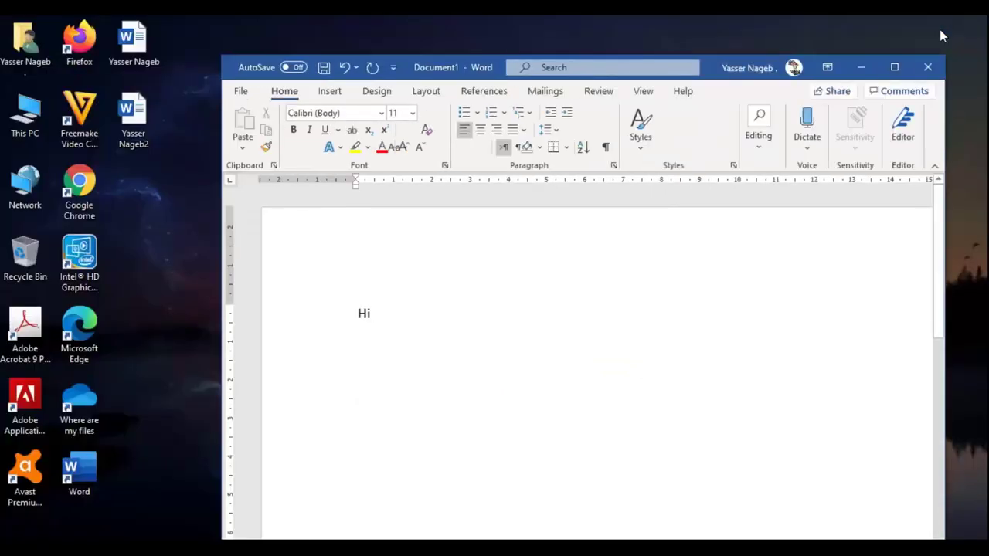
left_click(895, 67)
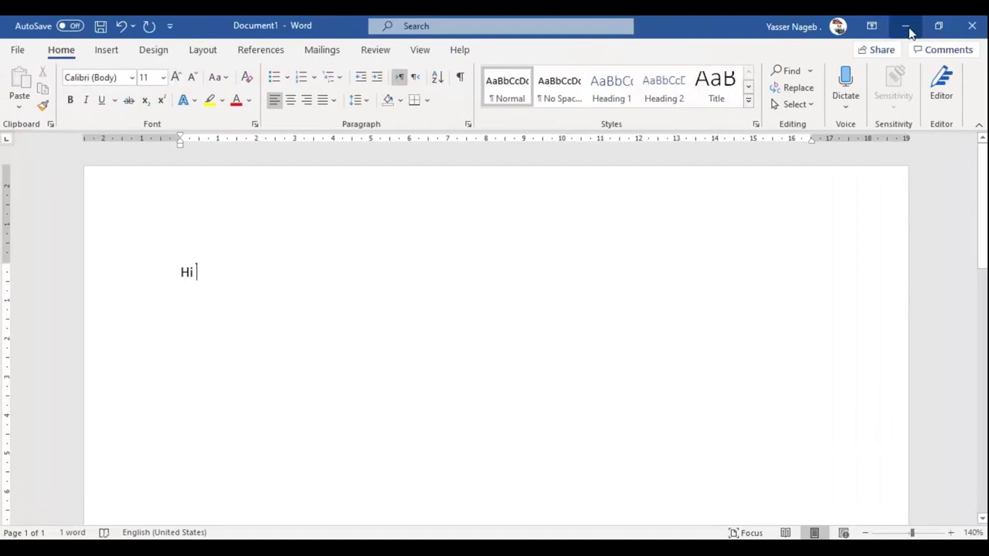
left_click(909, 29)
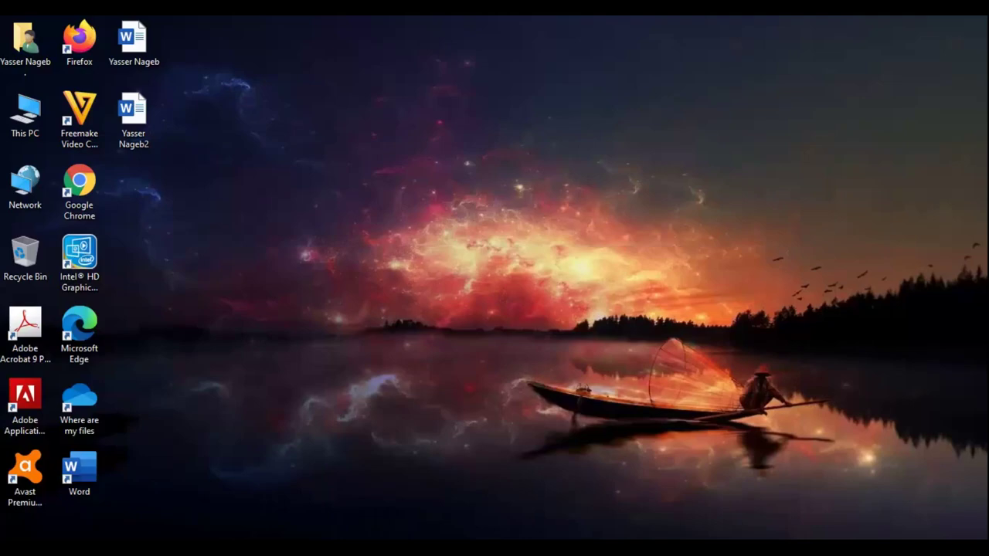
key("alt+Tab")
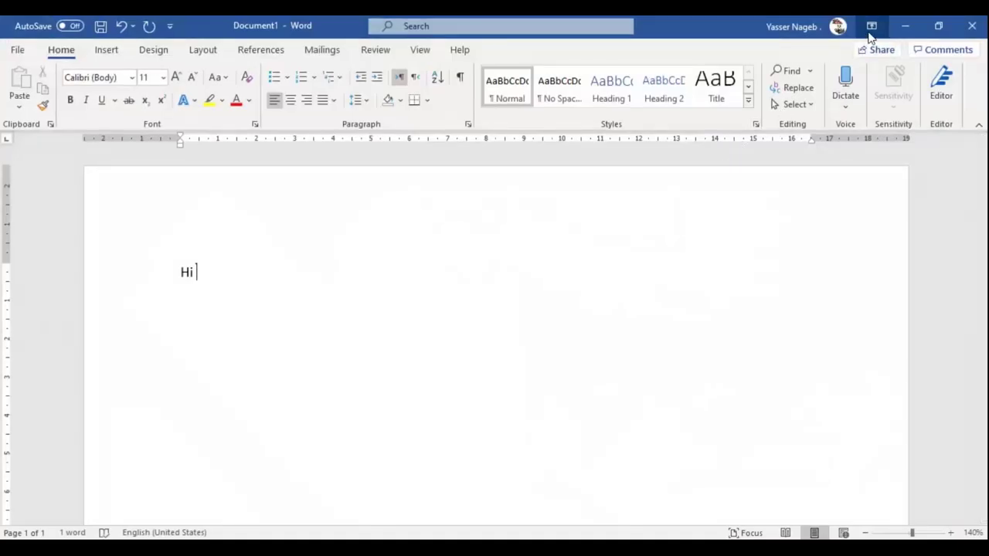
Cycle the ribbon display through auto-hide and tabs-only, ending with full tabs and commands.
left_click(872, 28)
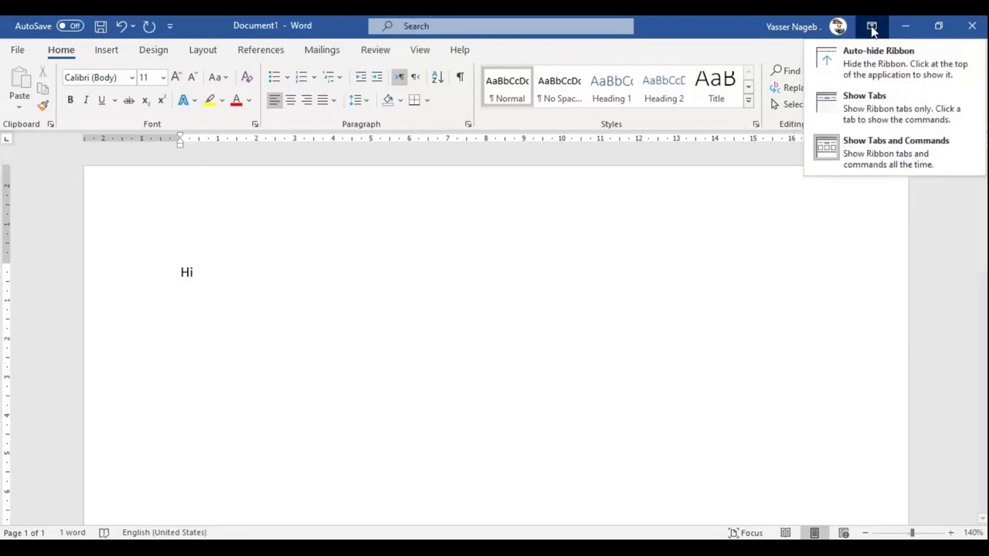
left_click(863, 47)
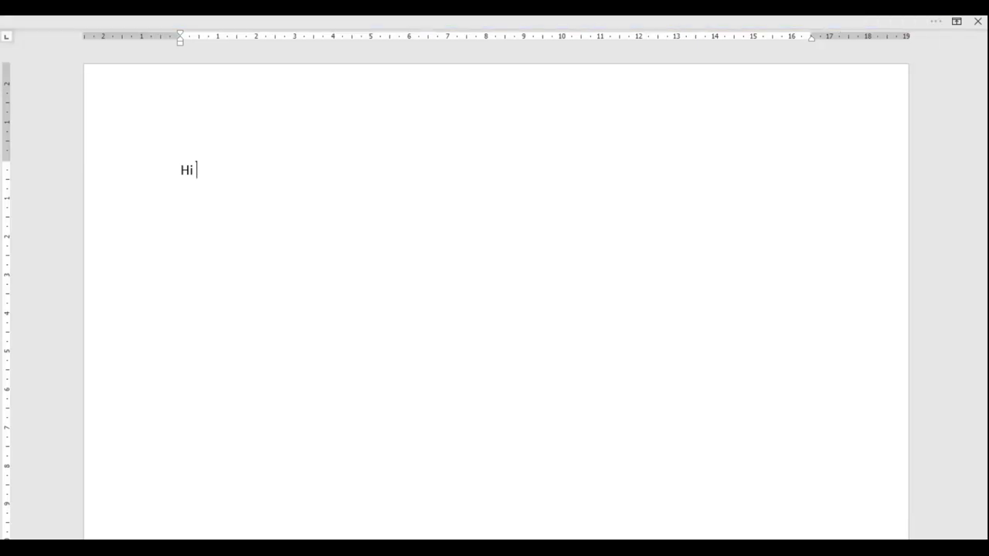
left_click(958, 24)
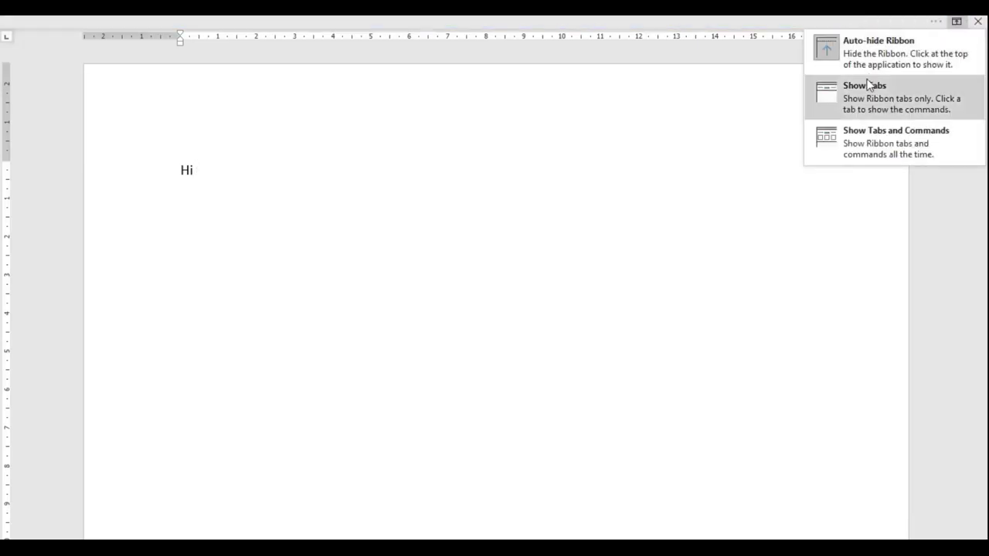
left_click(867, 87)
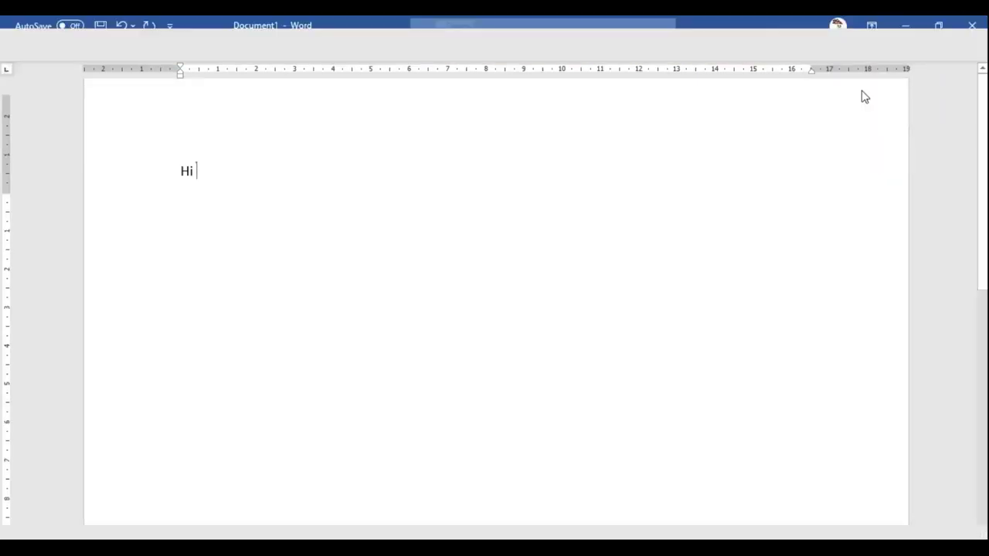
left_click(871, 27)
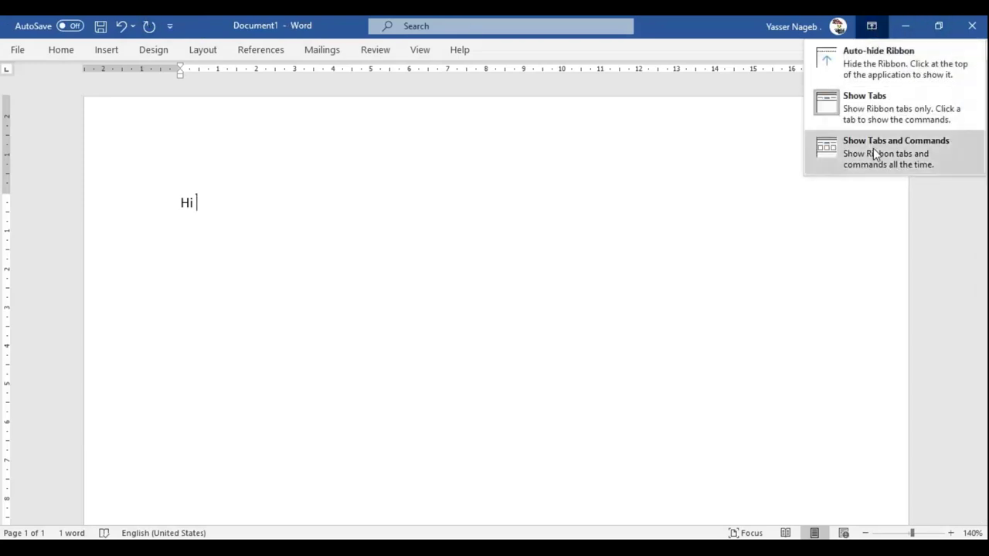
left_click(875, 153)
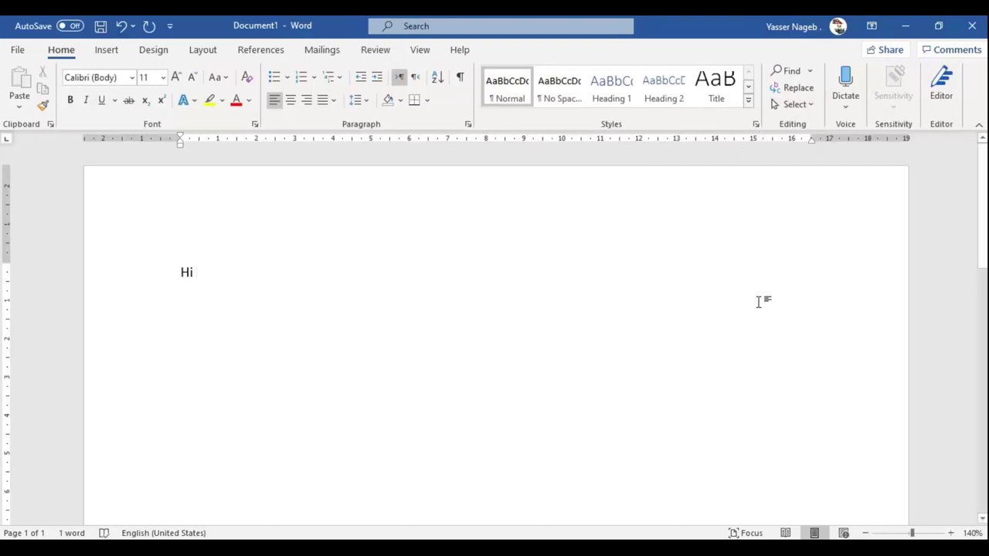
Open and close the signed-in account details panel a few times.
left_click(771, 30)
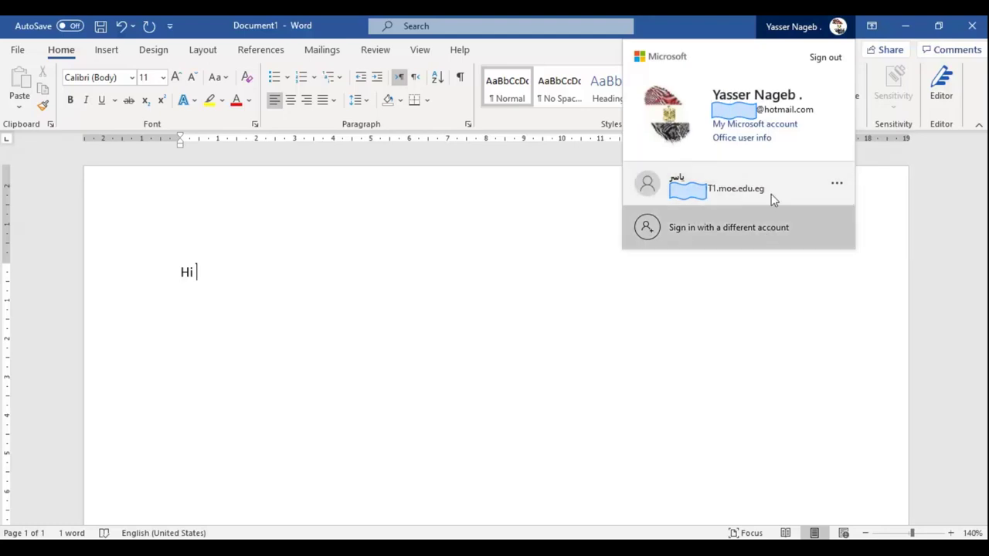
left_click(781, 23)
left_click(765, 27)
left_click(762, 27)
left_click(762, 28)
left_click(736, 27)
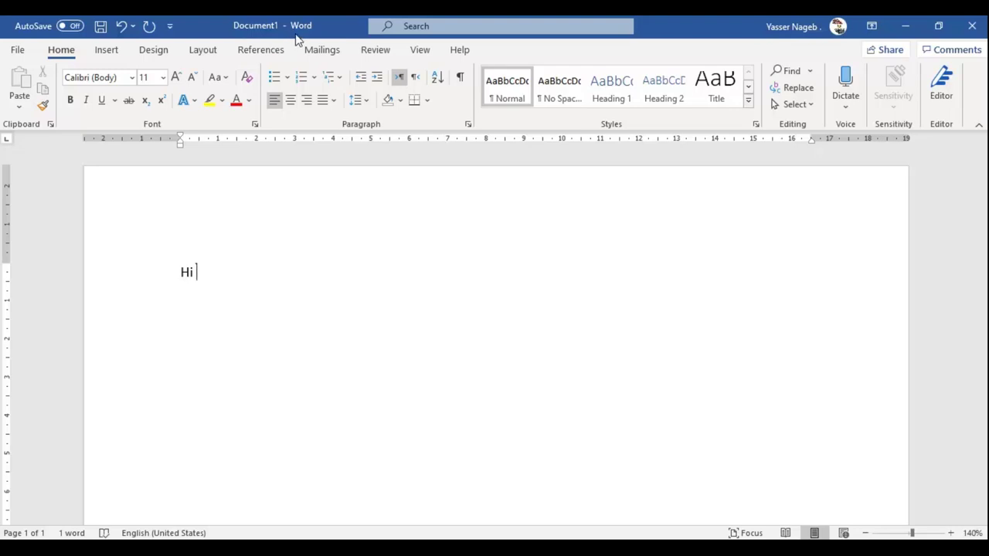
Add New to the Quick Access Toolbar, open a maximized blank Document2, then remove New.
left_click(170, 28)
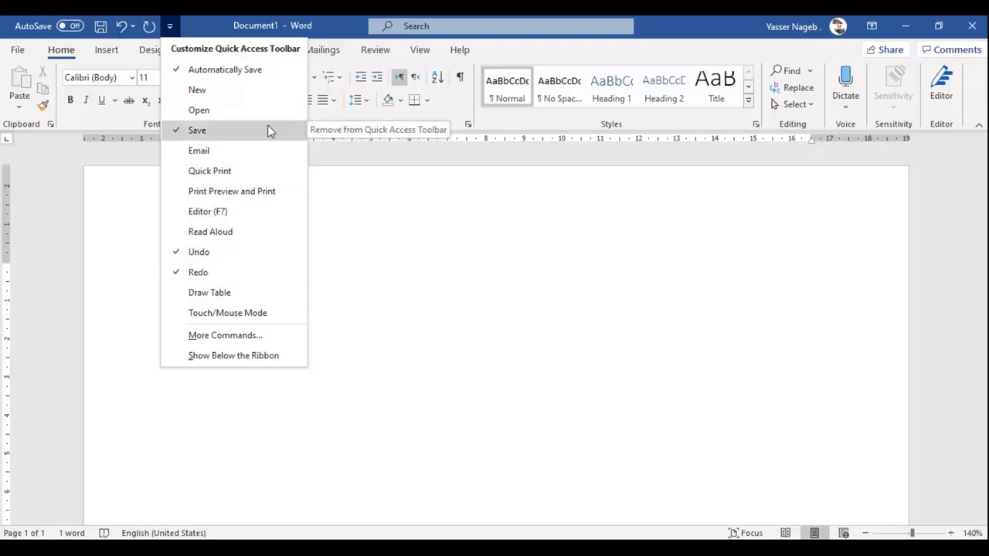
left_click(243, 91)
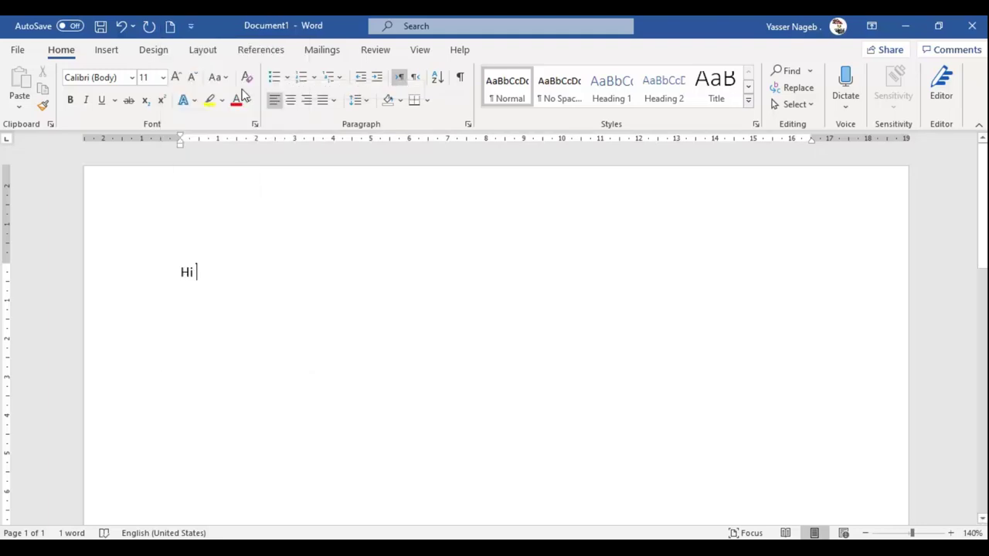
left_click(171, 28)
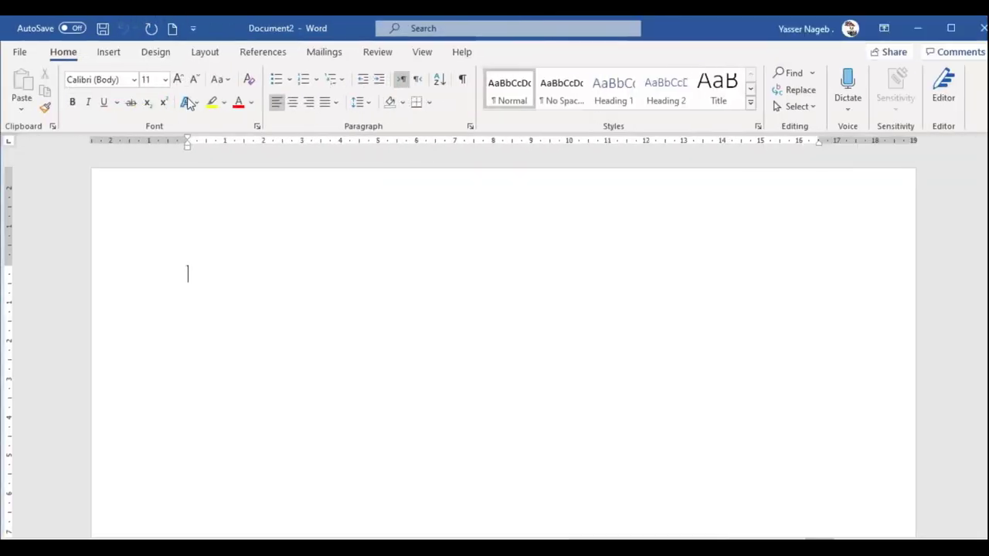
double_click(249, 28)
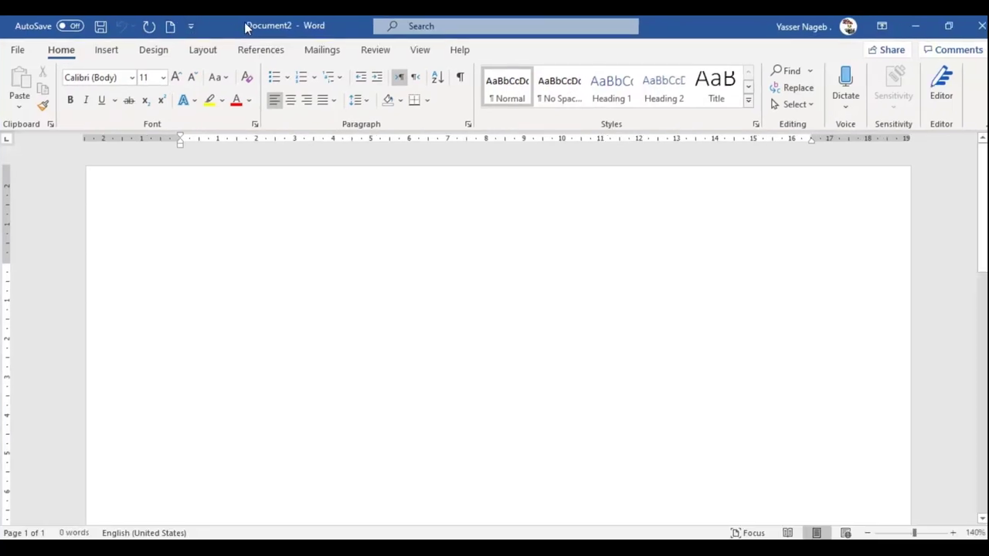
left_click(190, 28)
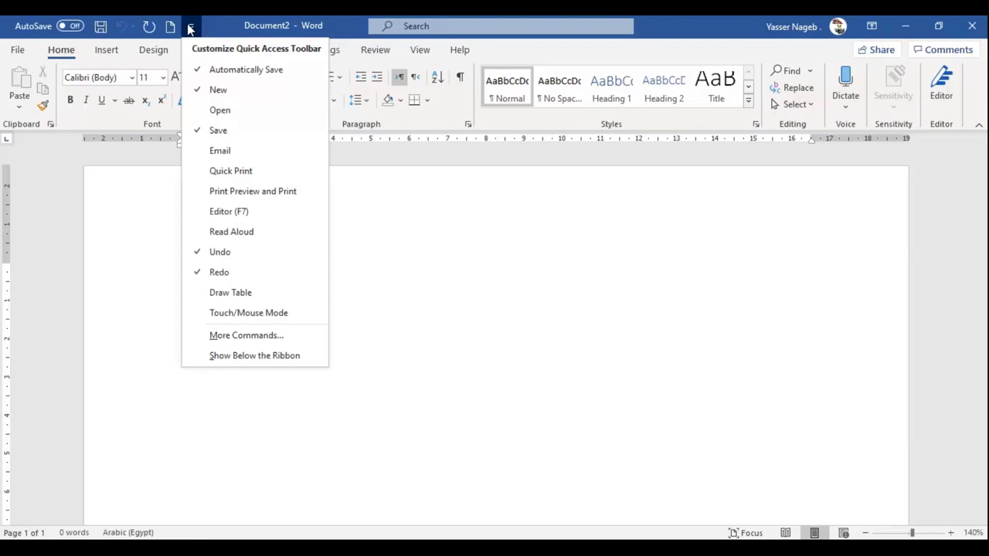
left_click(199, 90)
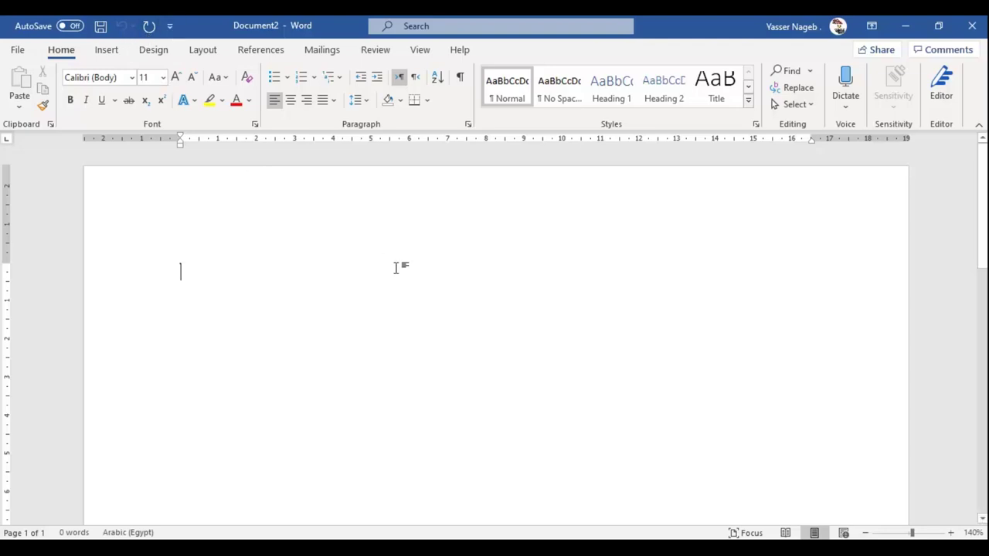
Type the Arabic letter ب and toggle undo and redo, leaving it on the page.
type("ب")
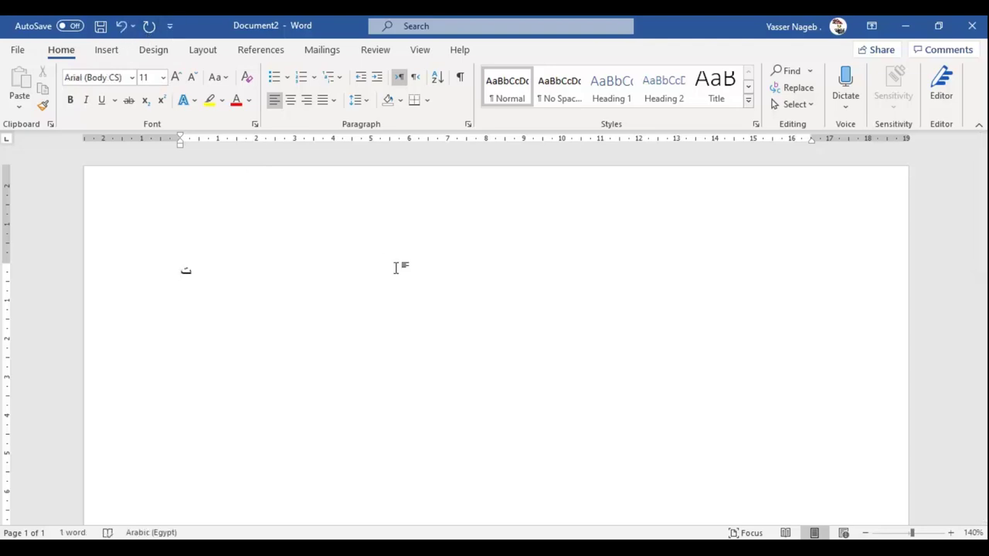
left_click(121, 26)
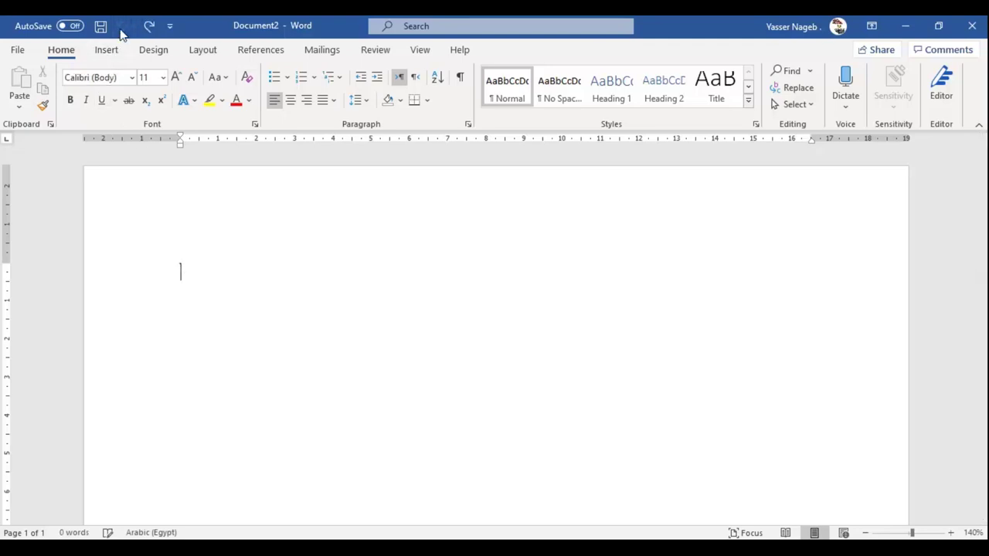
left_click(152, 29)
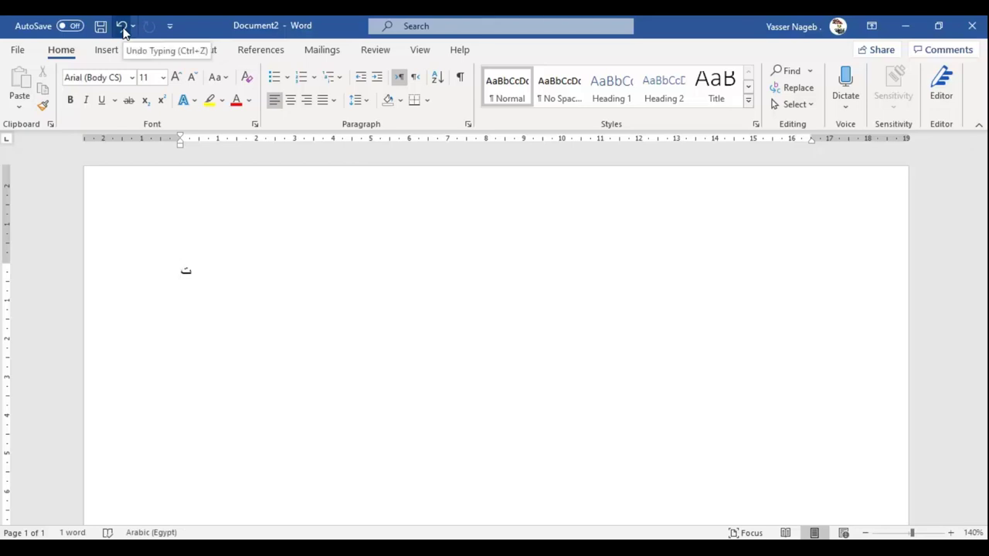
left_click(124, 29)
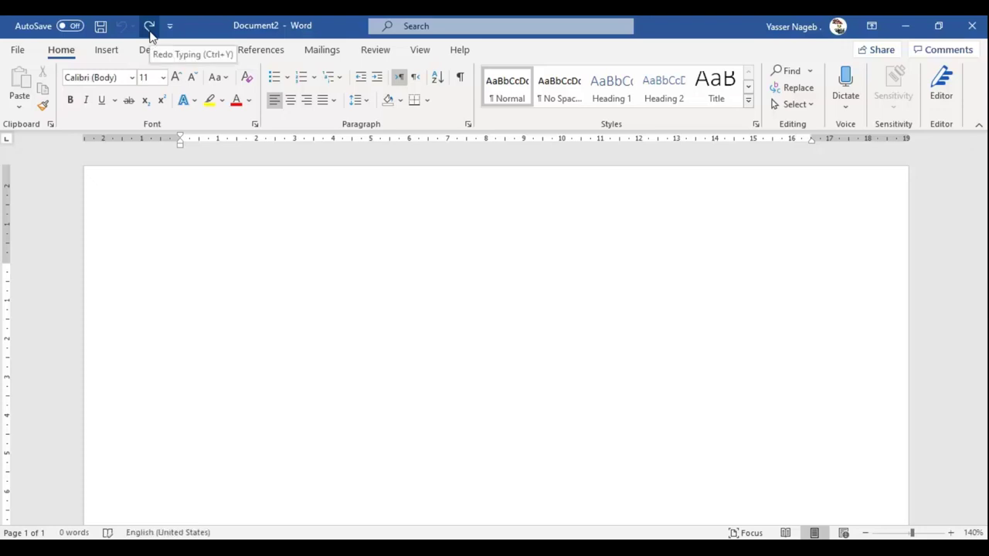
left_click(150, 33)
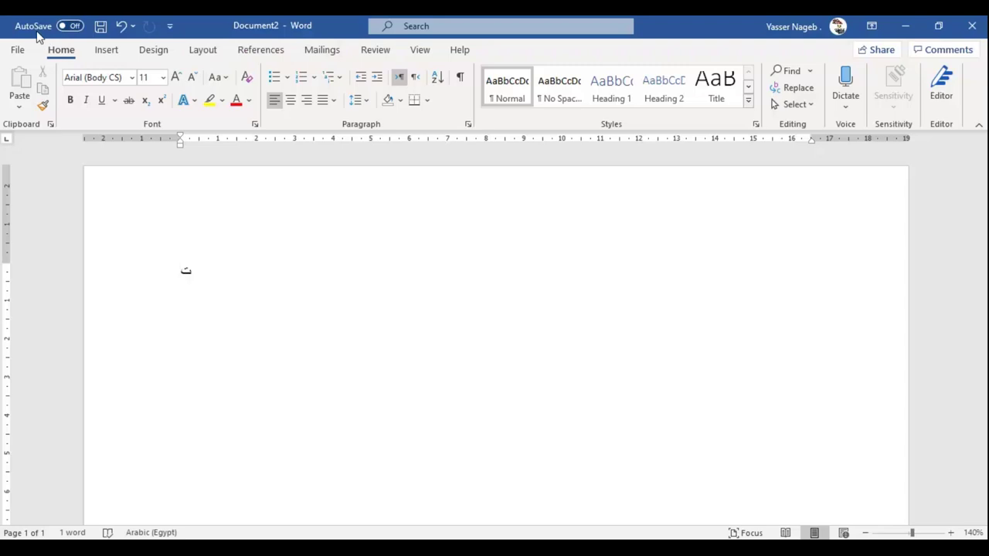
Dismiss the AutoSave OneDrive prompt so AutoSave stays off, and open the File home screen.
left_click(78, 27)
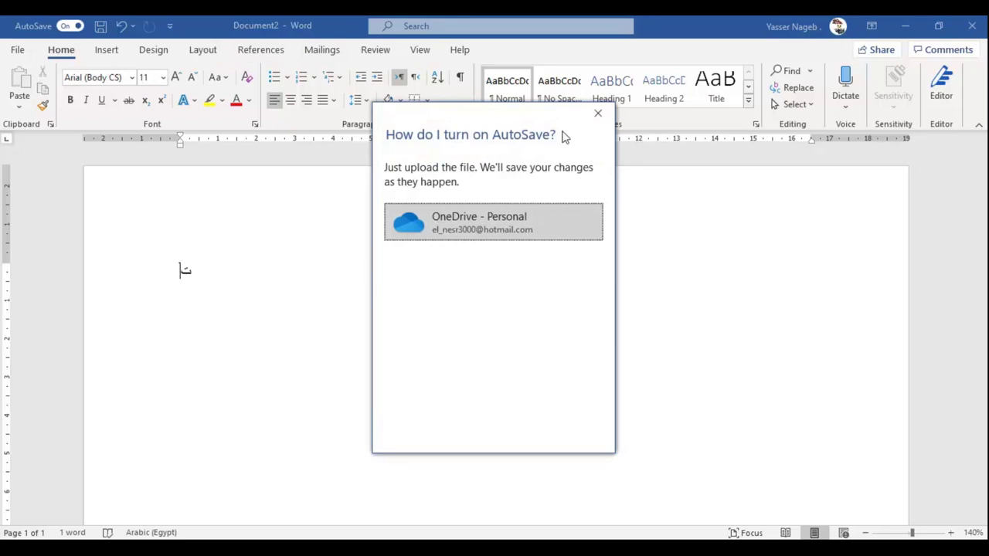
left_click(597, 116)
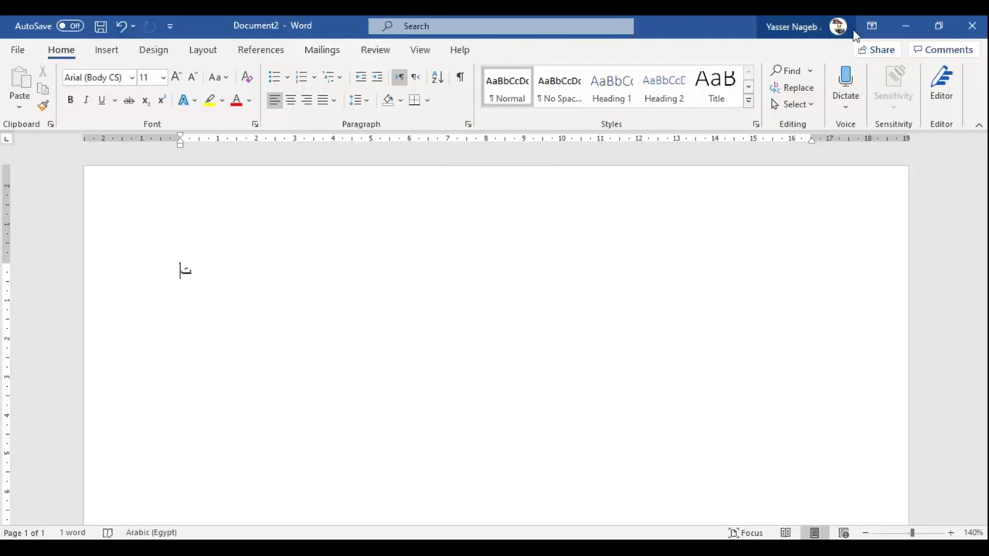
left_click(16, 50)
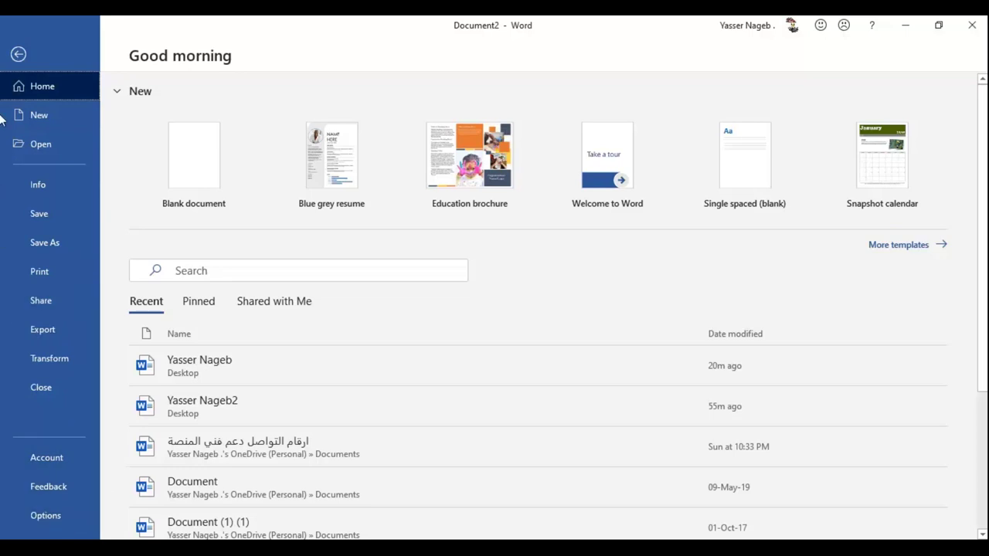
Use the back arrow to leave the File backstage for Document2's editing page.
left_click(18, 54)
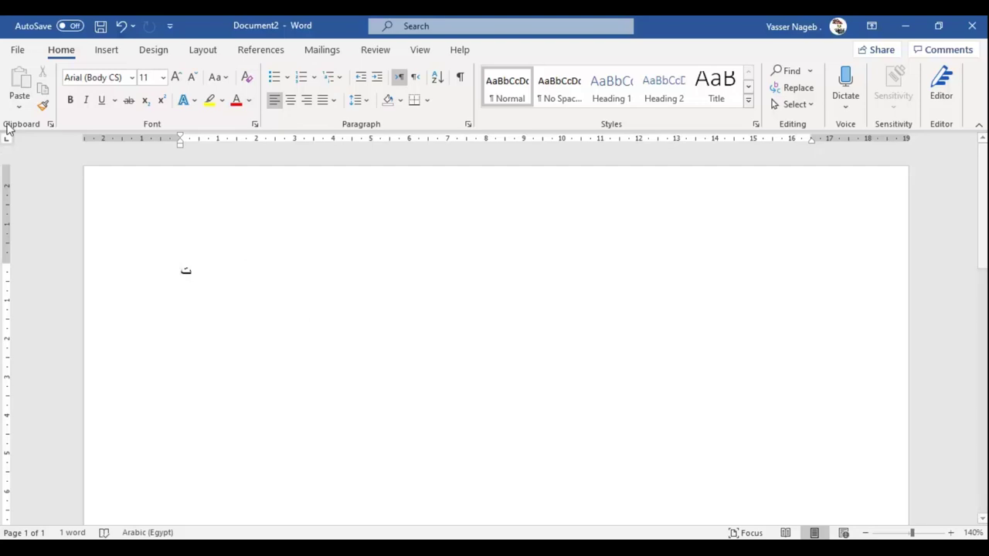
Open and close the Font dialog without changes, then switch to the Insert tab.
left_click(255, 125)
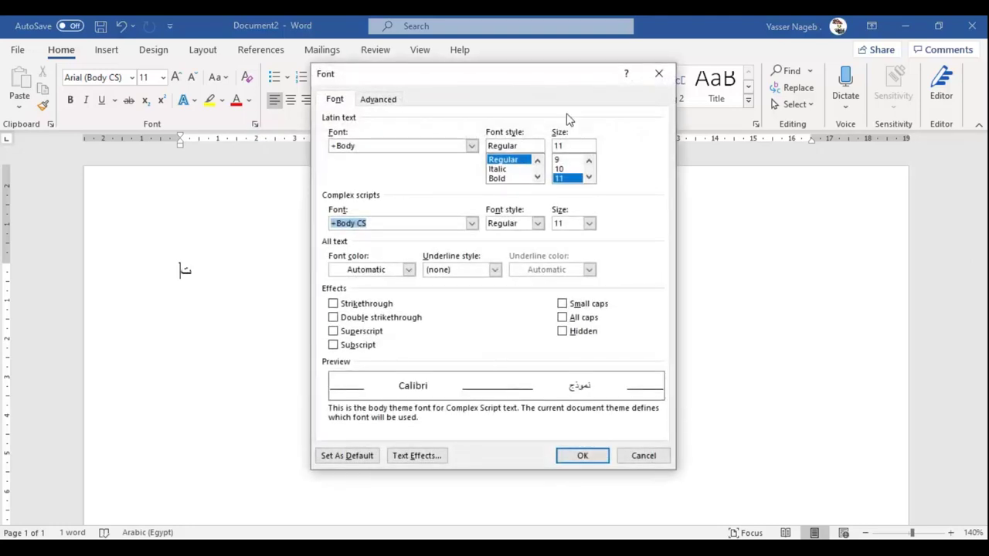
left_click(659, 73)
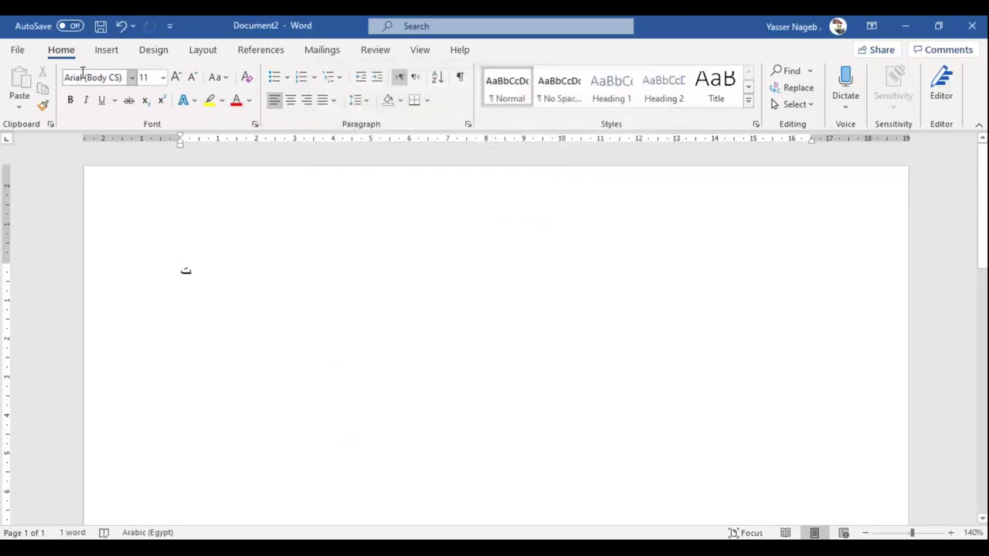
left_click(99, 51)
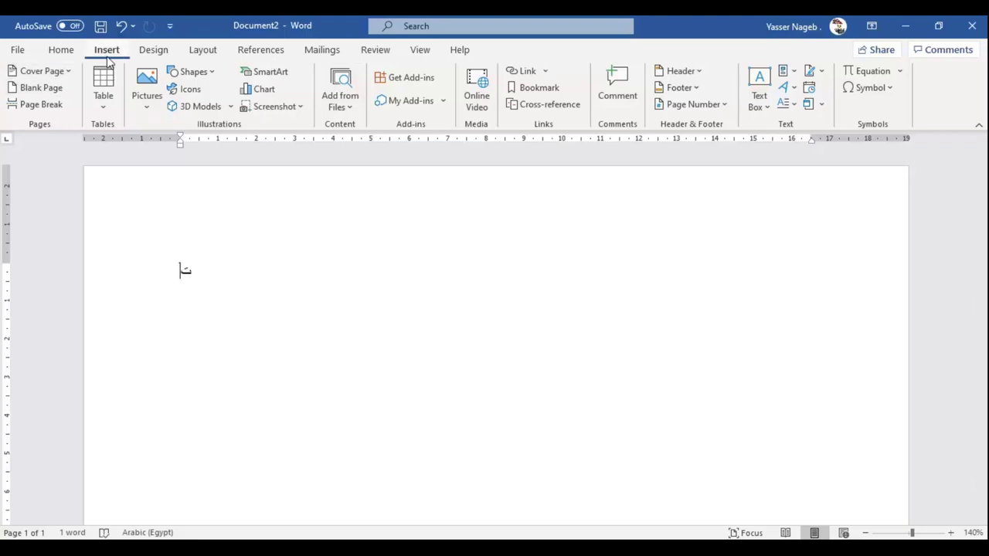
Go through the Design, Layout, References, Mailings, Review, View and Help tabs in turn.
left_click(151, 51)
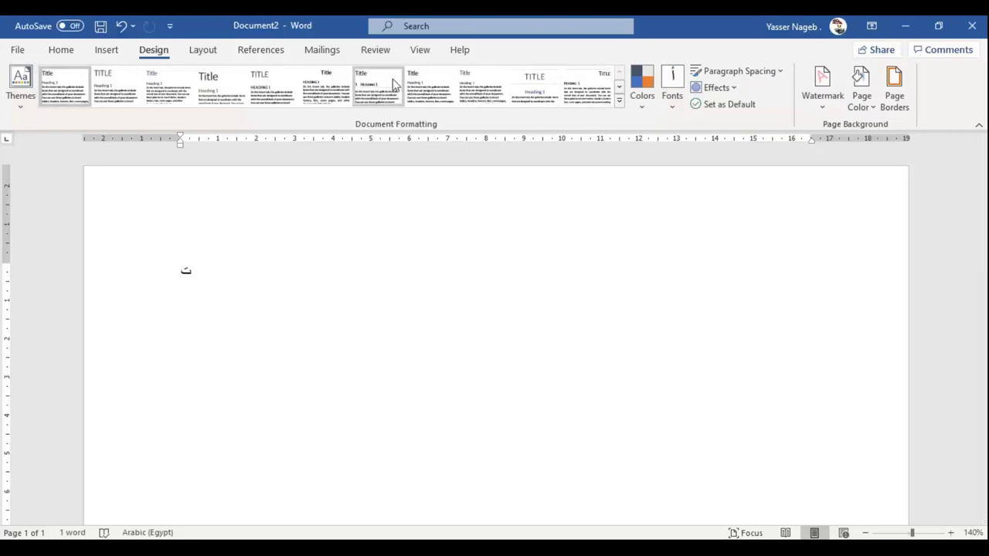
left_click(205, 51)
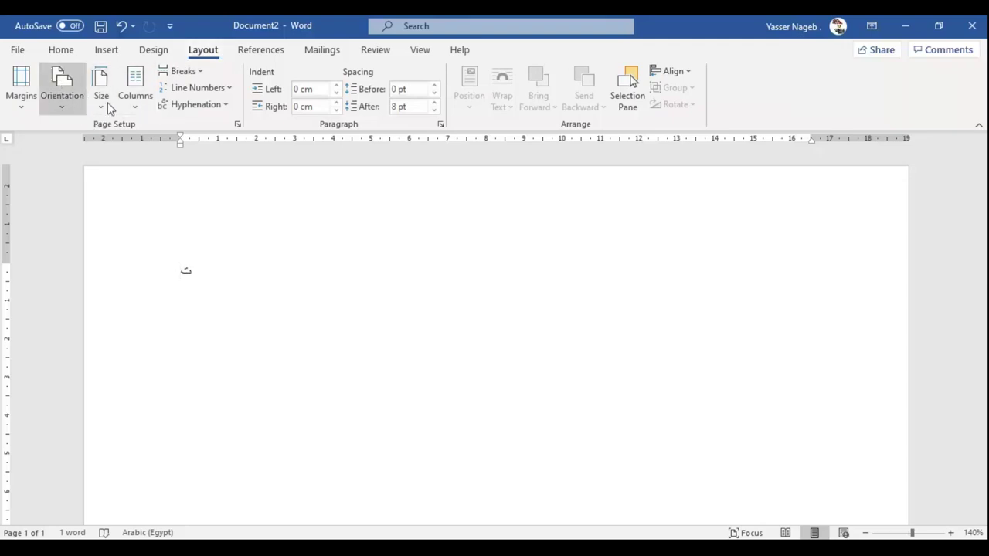
left_click(262, 53)
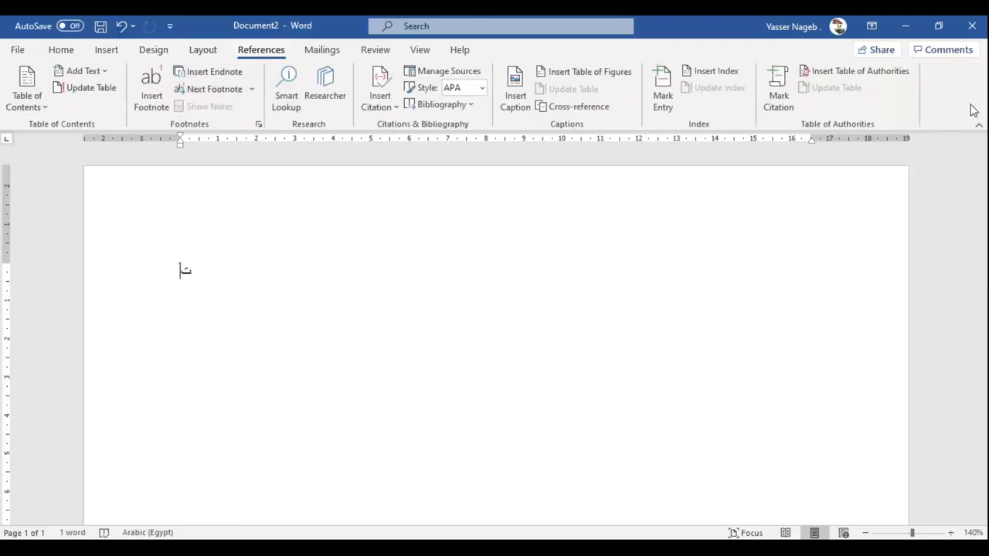
left_click(319, 53)
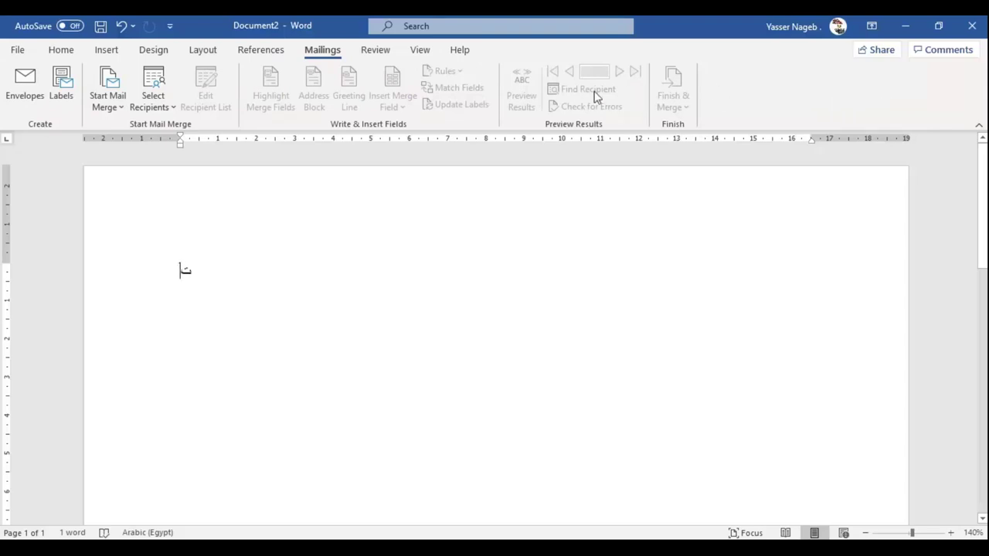
left_click(366, 58)
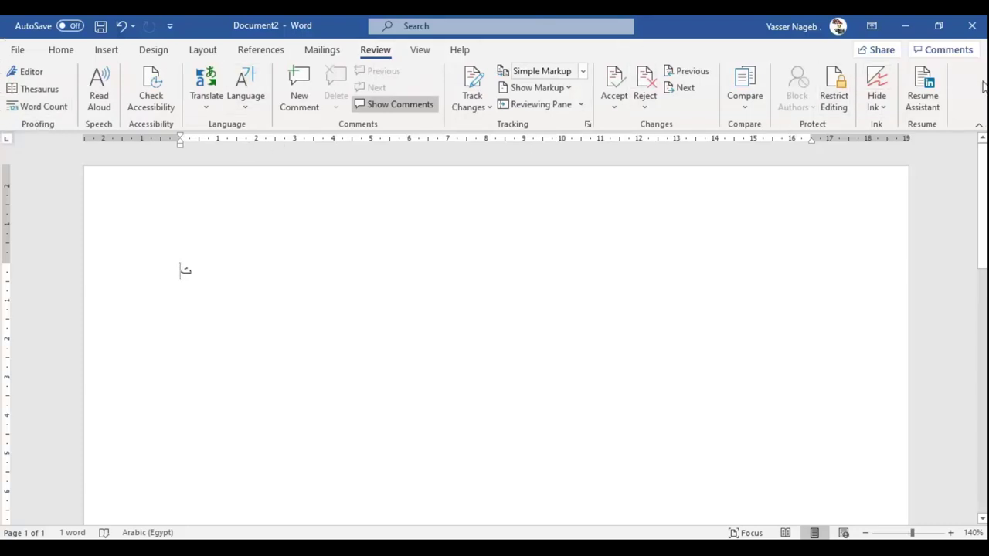
left_click(421, 56)
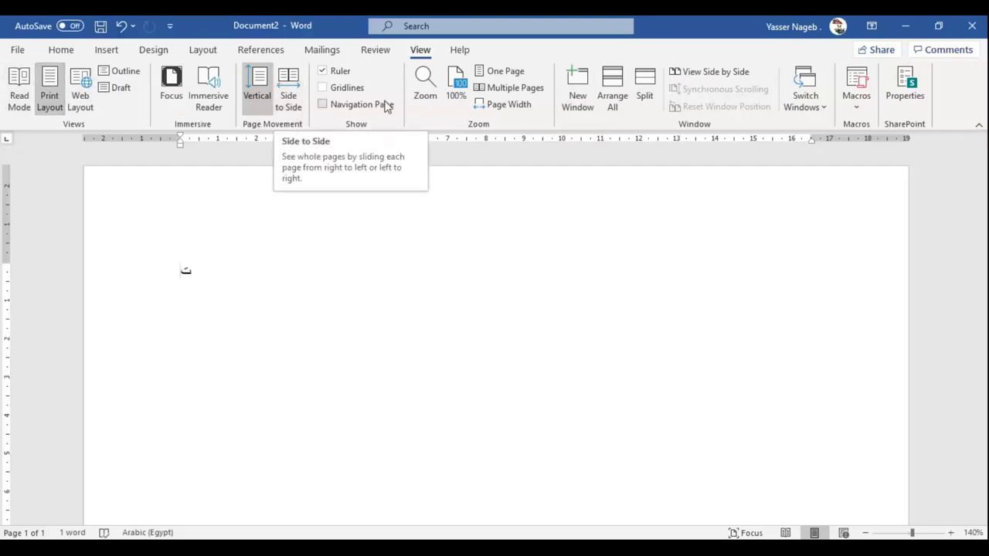
left_click(469, 53)
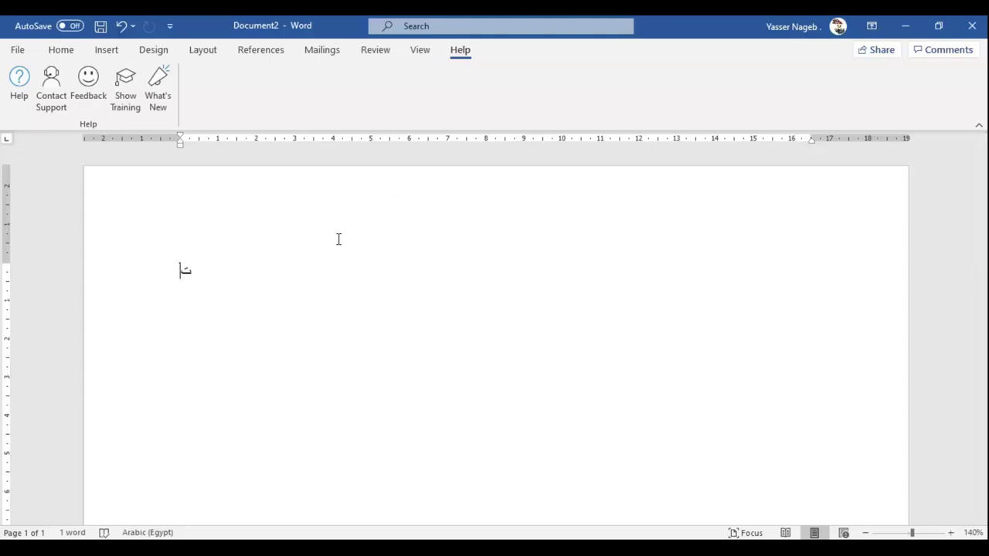
Add page breaks with Ctrl+Enter to make three pages, then return to page 1.
key("ctrl+Return")
key("ctrl+Return")
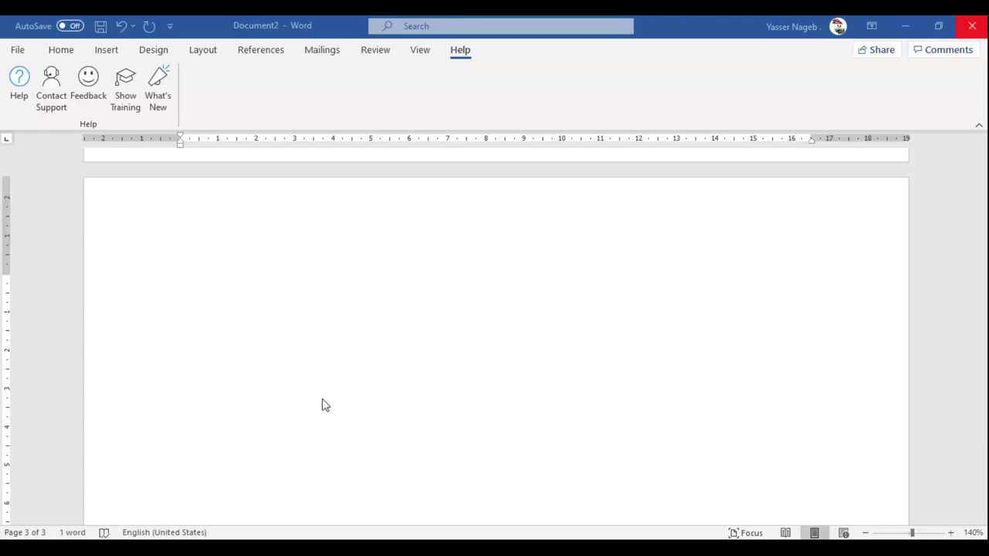
scroll(324, 405, "up", 5)
scroll(325, 405, "up", 2)
scroll(324, 405, "up", 5)
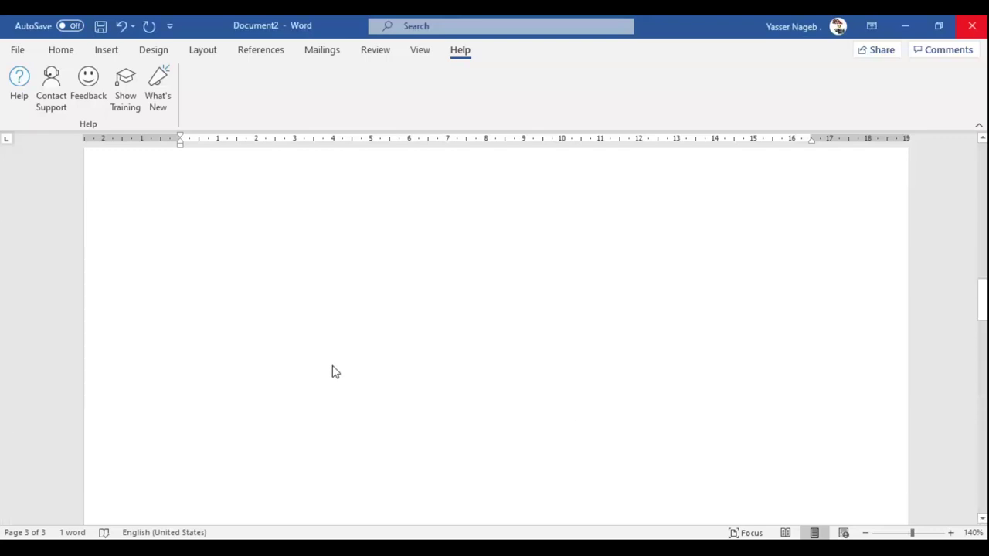
scroll(432, 379, "up", 3)
scroll(432, 380, "up", 5)
scroll(432, 355, "up", 4)
double_click(415, 316)
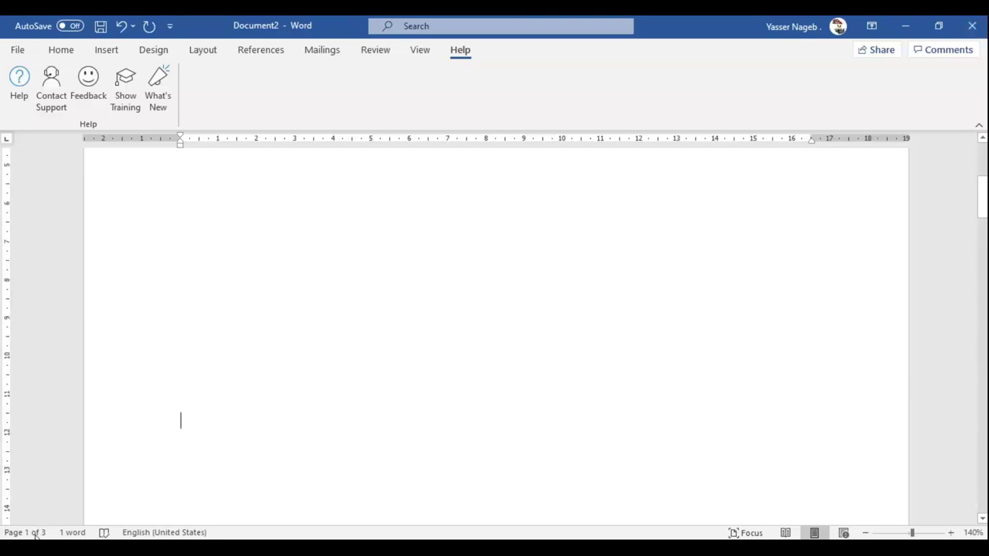
scroll(8, 540, "up", 3)
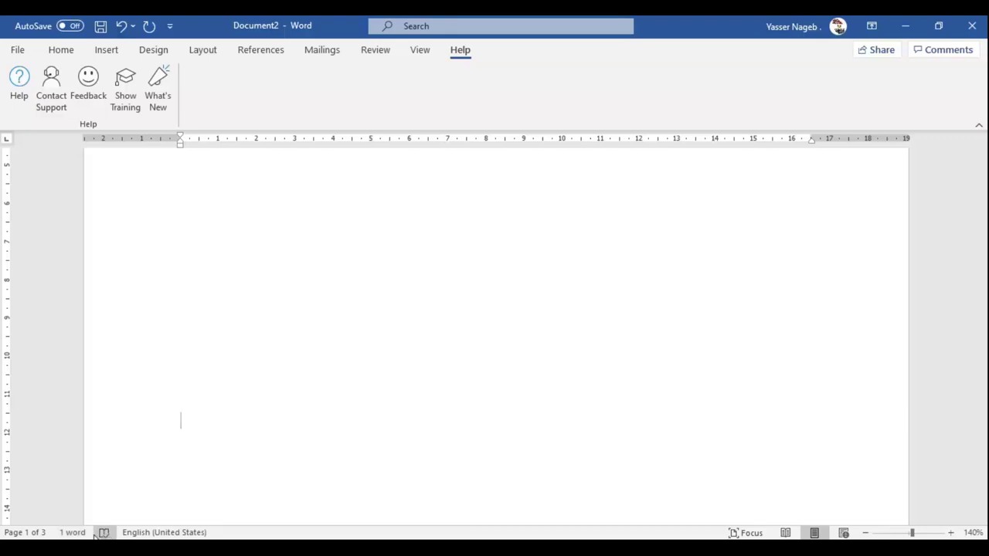
Switch the typing language to Arabic and back to English (United States), then try Focus mode.
key("alt+shift")
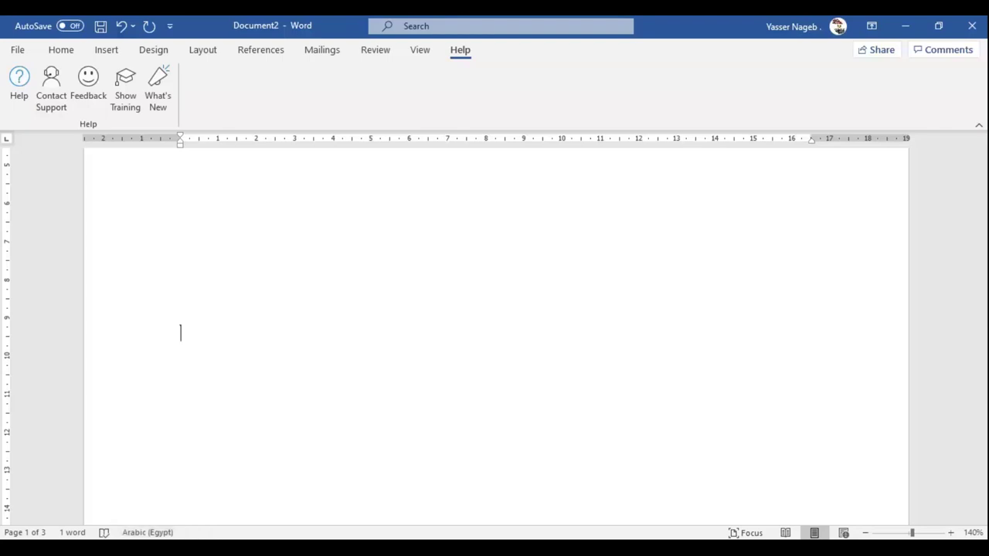
key("alt+shift")
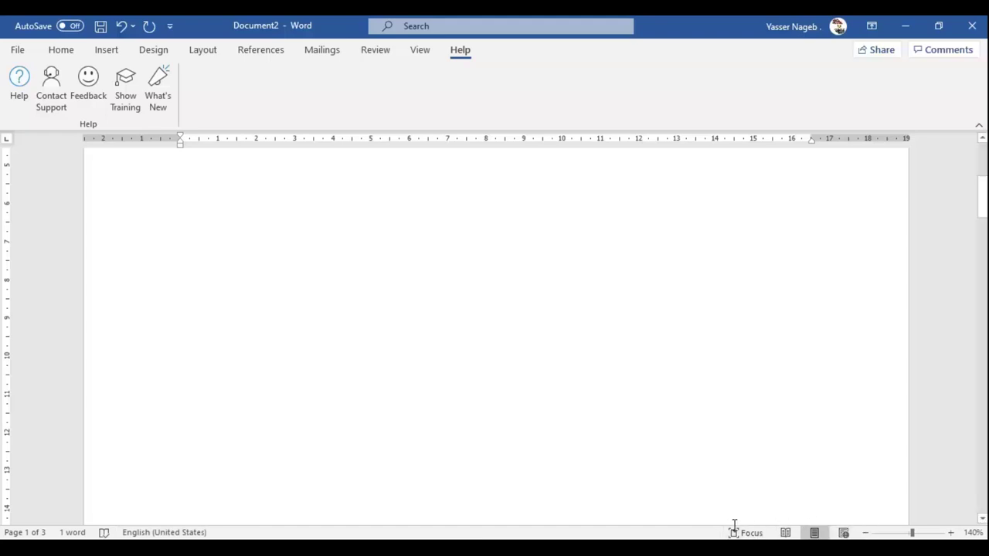
left_click(739, 531)
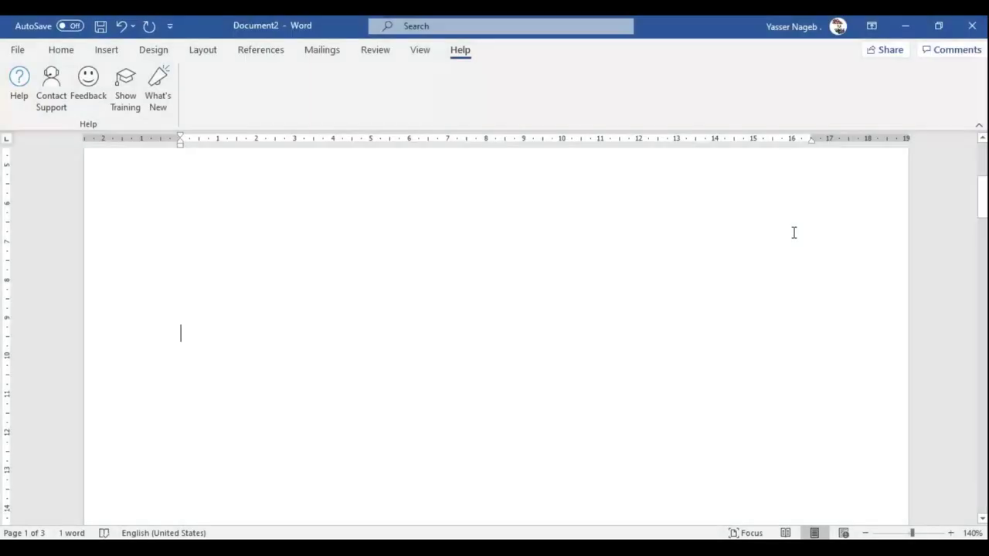
Go from Read Mode to Print Layout, try Web Layout, then return to Print Layout.
left_click(786, 533)
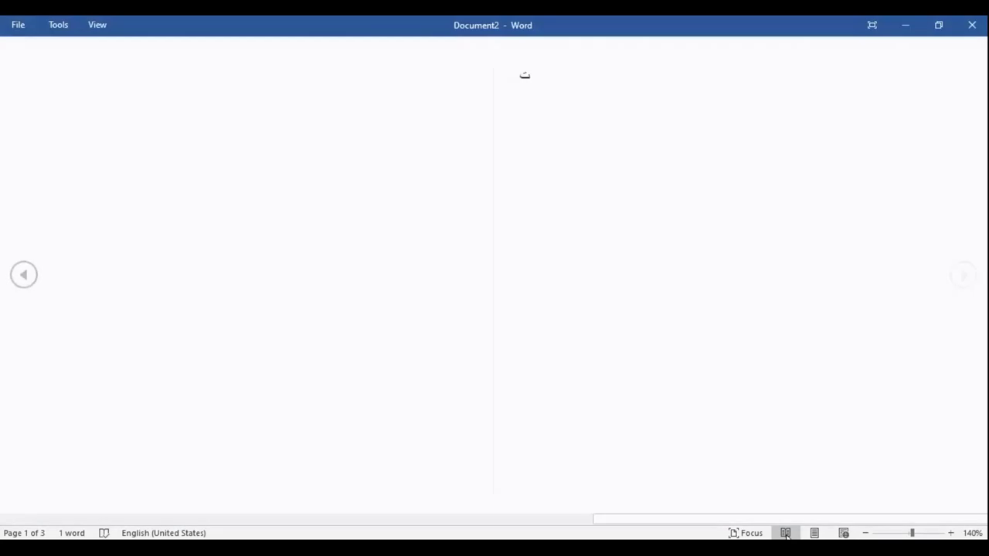
left_click(815, 533)
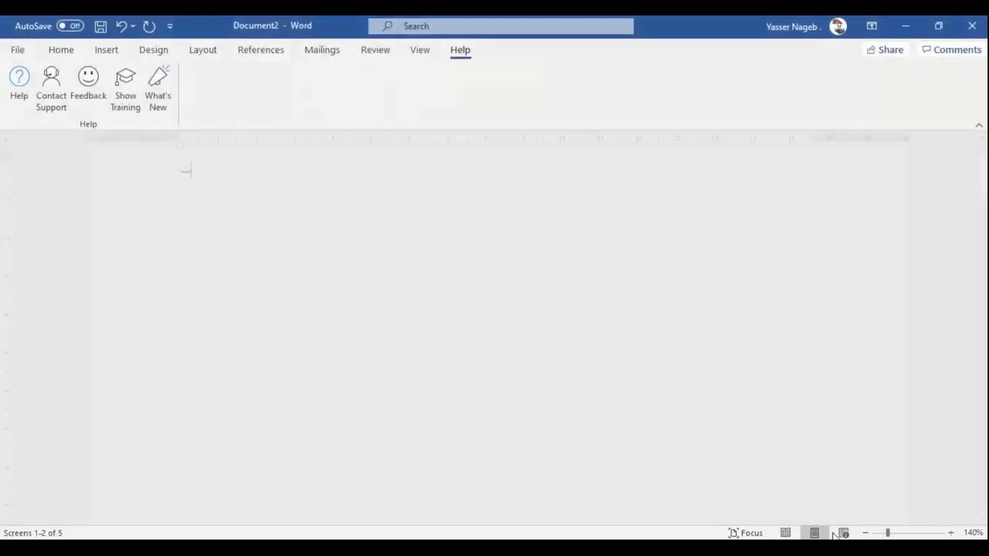
left_click(845, 533)
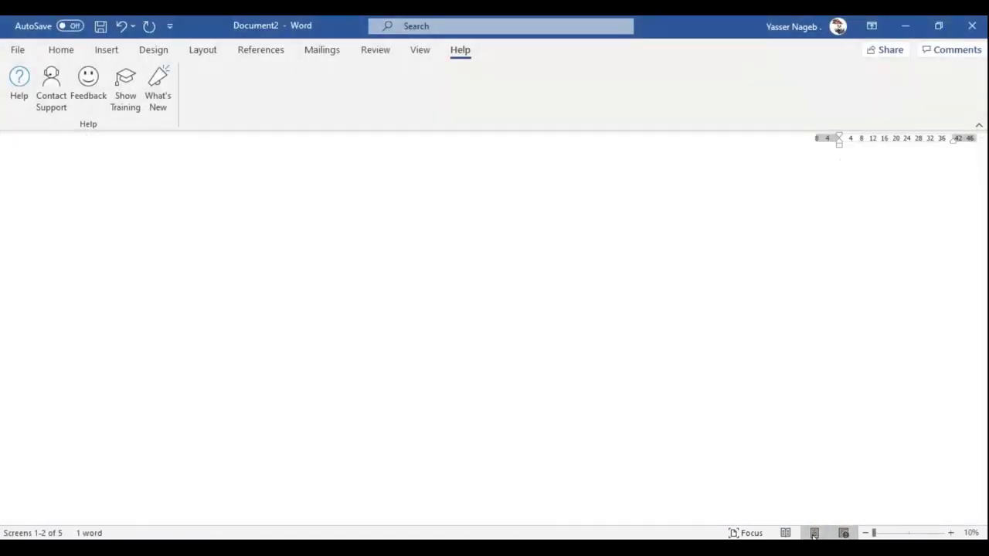
left_click(814, 533)
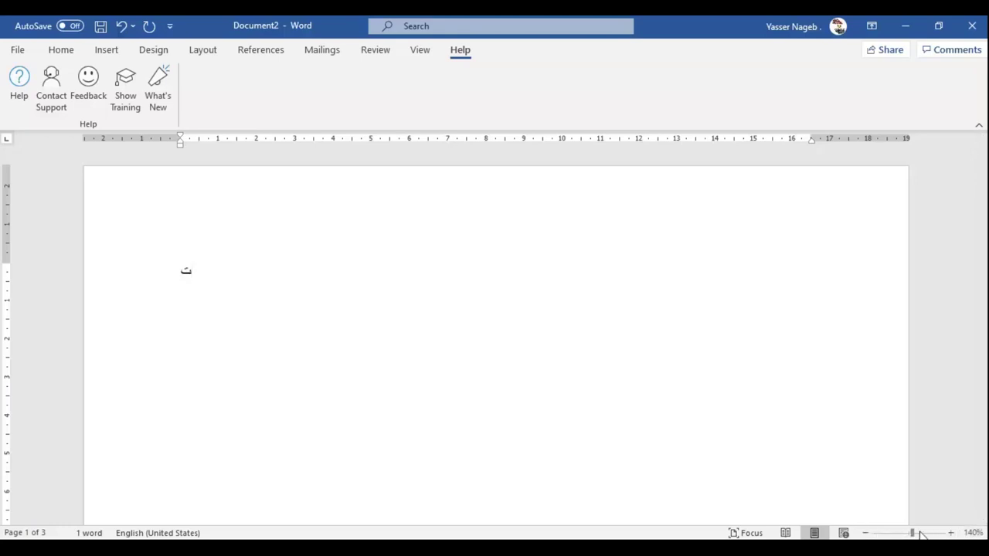
Drag the zoom slider down to 10% and then up to 292%.
mouse_move(912, 533)
left_mouse_down()
mouse_move(874, 533)
mouse_move(894, 533)
left_mouse_up()
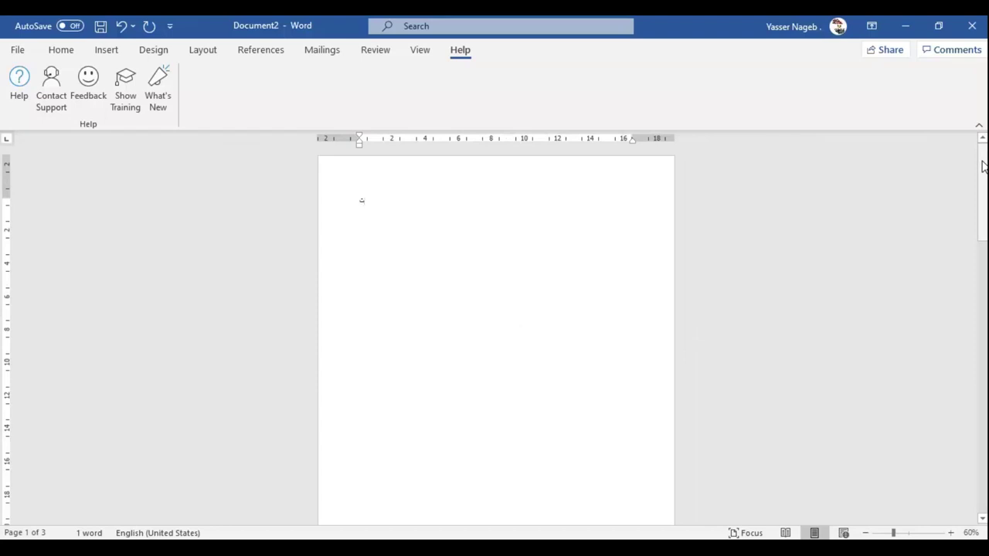
mouse_move(982, 165)
left_mouse_down()
mouse_move(983, 503)
mouse_move(983, 165)
left_mouse_up()
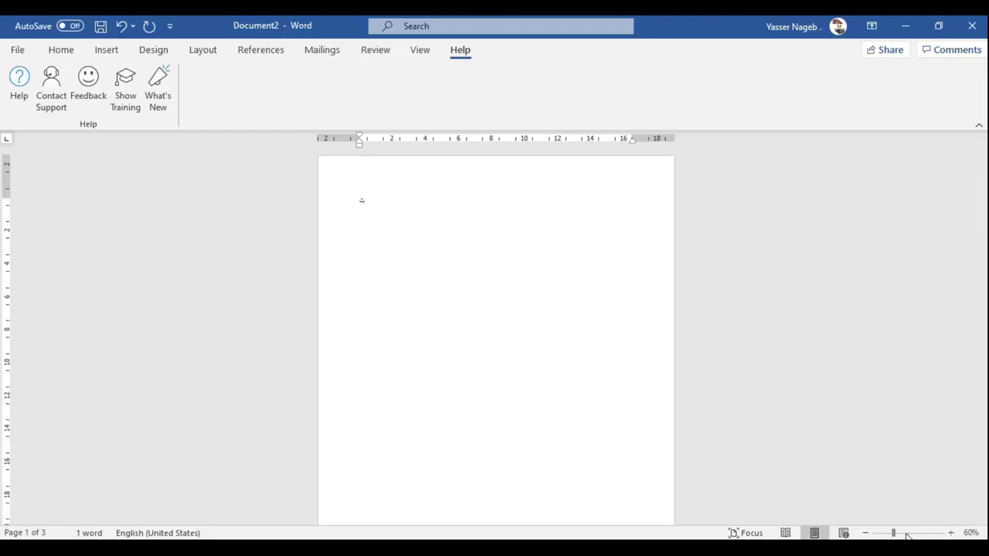
left_click_drag(894, 533, 925, 533)
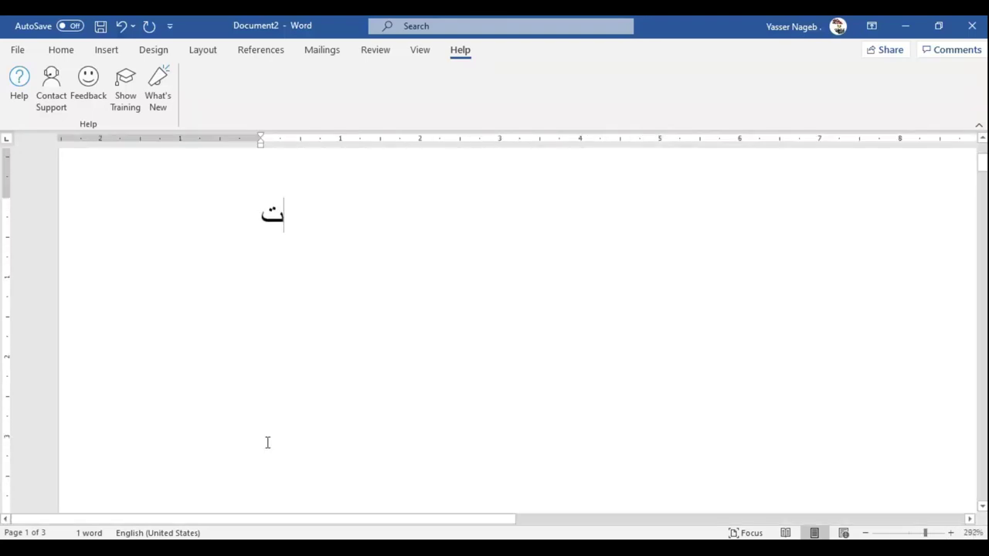
mouse_move(313, 526)
left_mouse_down()
mouse_move(595, 527)
mouse_move(281, 530)
left_mouse_up()
Step the zoom back down from 292% to 90%.
left_click(866, 533)
left_click(866, 533)
left_click(866, 533)
left_click(866, 533)
left_click(866, 533)
left_click(866, 533)
left_click(866, 533)
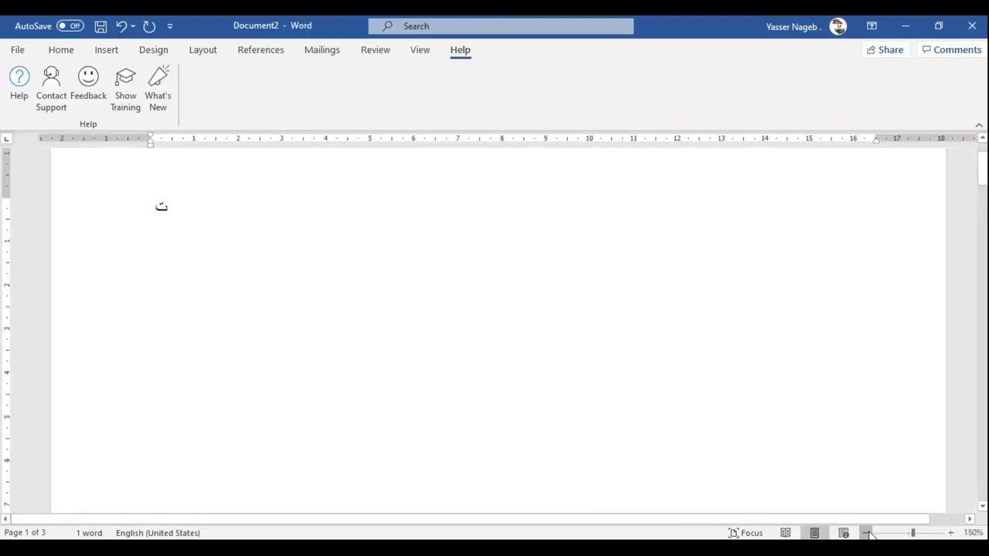
left_click(866, 533)
left_click(866, 533)
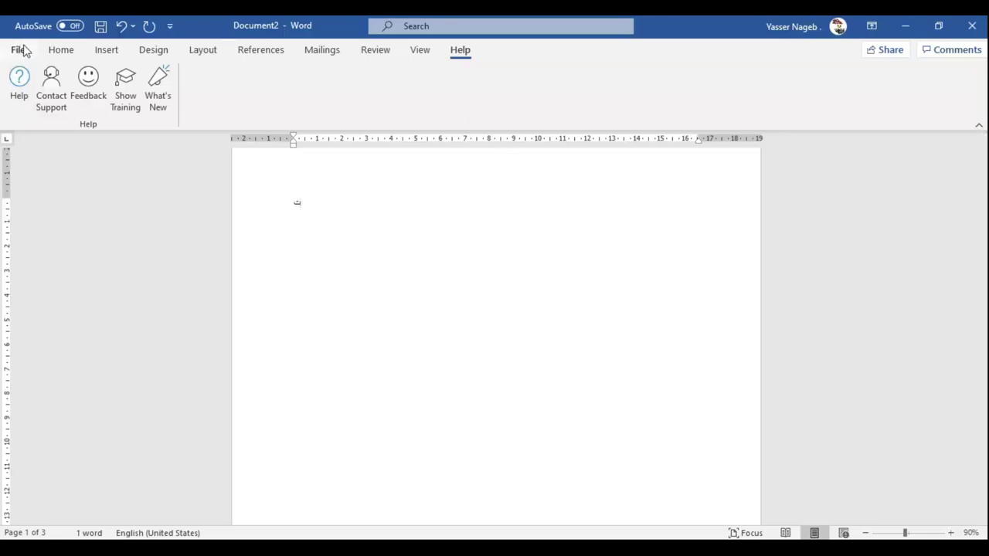
On the Home tab, collapse then pin the ribbon permanently, and bring up the Share options.
left_click(49, 50)
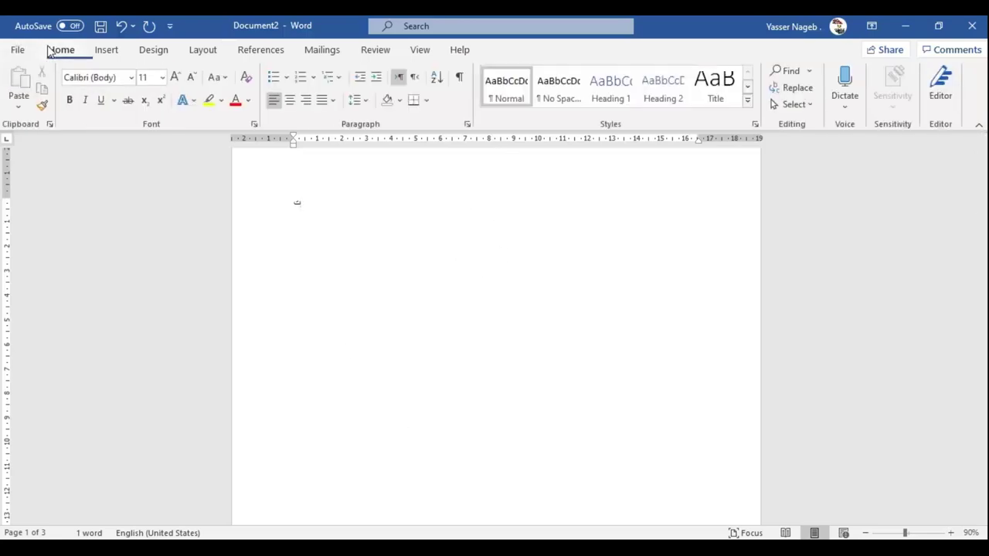
left_click(978, 128)
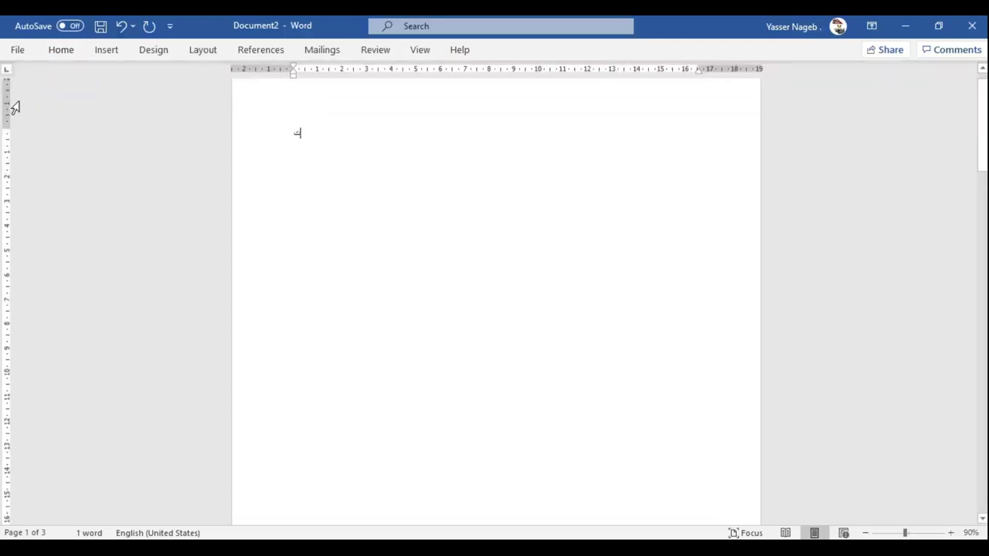
left_click(63, 51)
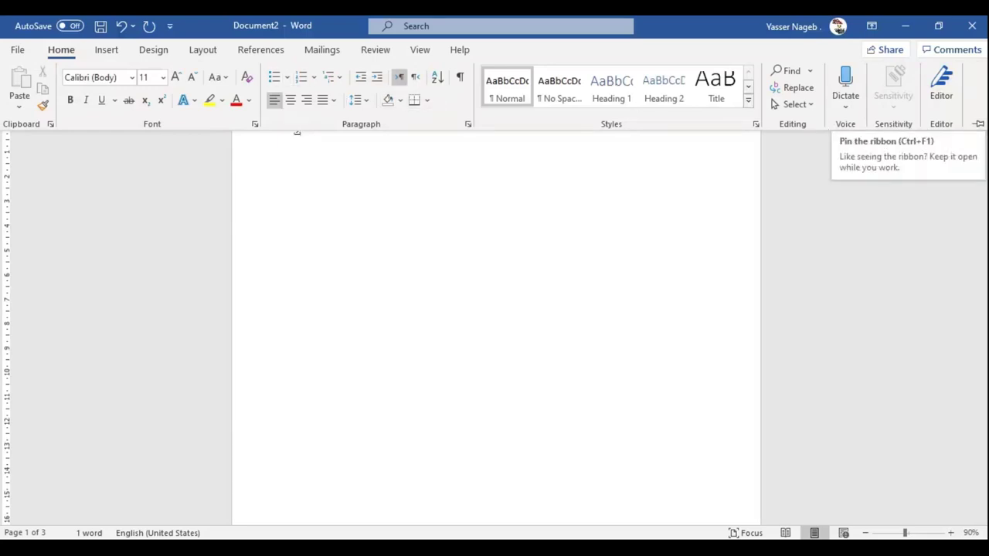
left_click(979, 126)
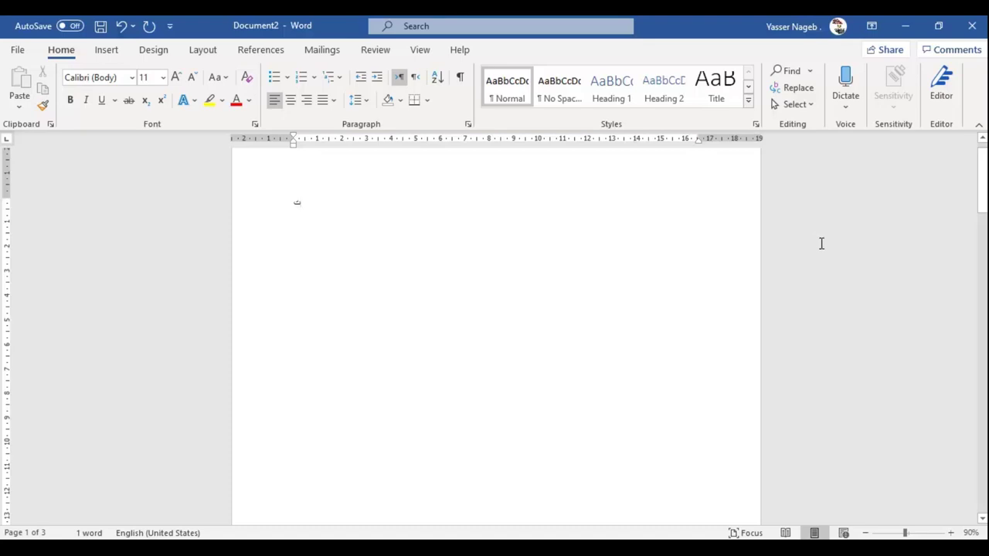
left_click(886, 49)
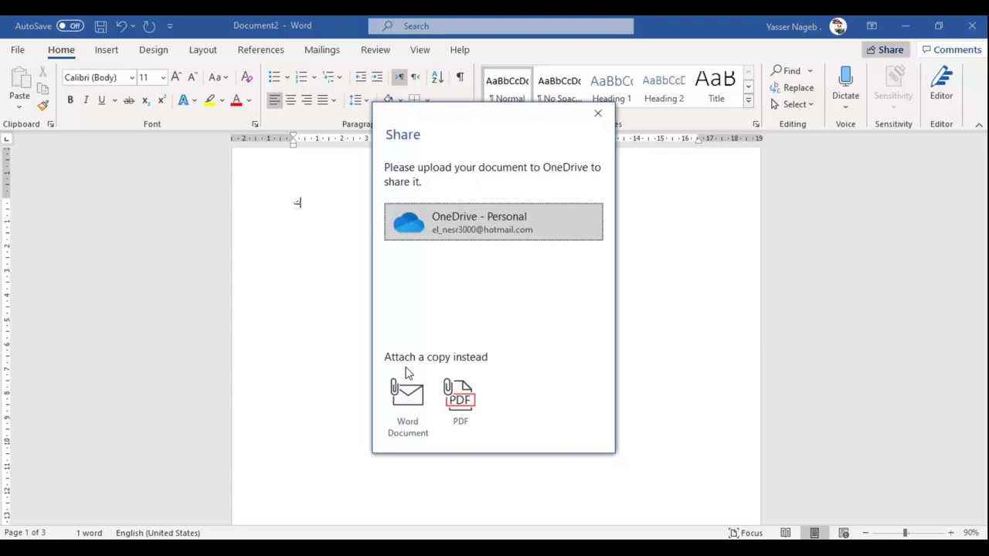
Close the Share dialog to return to Document2's editing page.
left_click(598, 114)
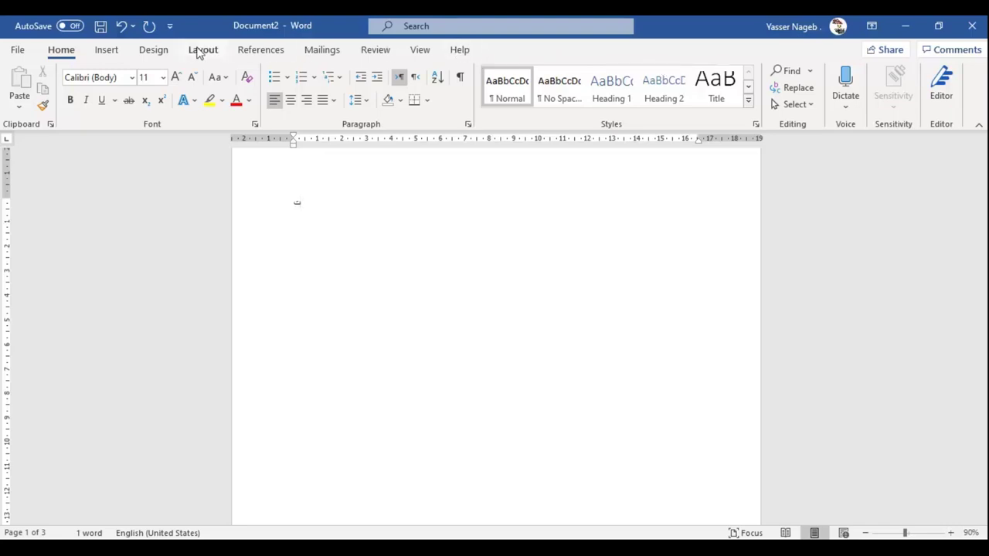
Insert the dark logo file from the SPLS folder as a 13.04 × 13.12 cm picture on page one.
left_click(108, 51)
left_click(148, 101)
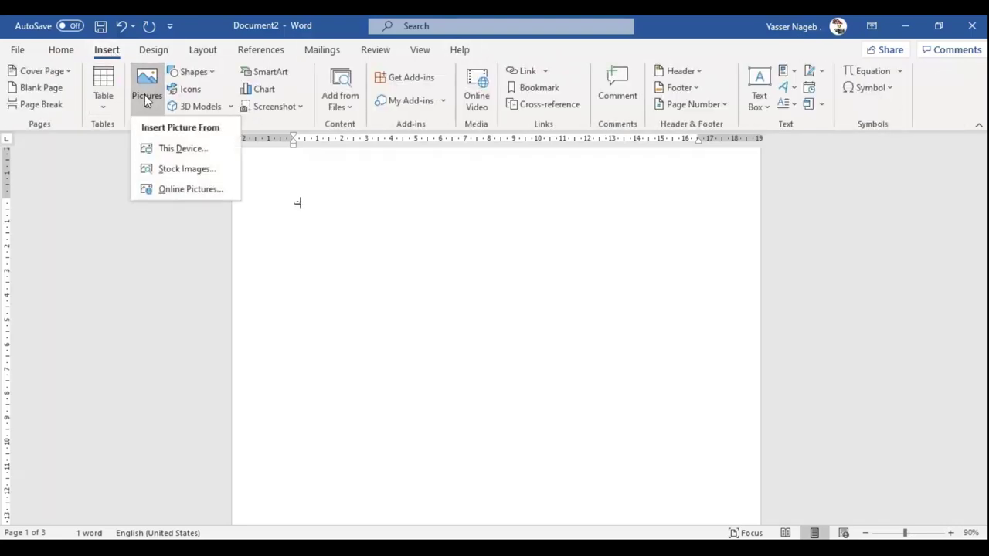
left_click(167, 147)
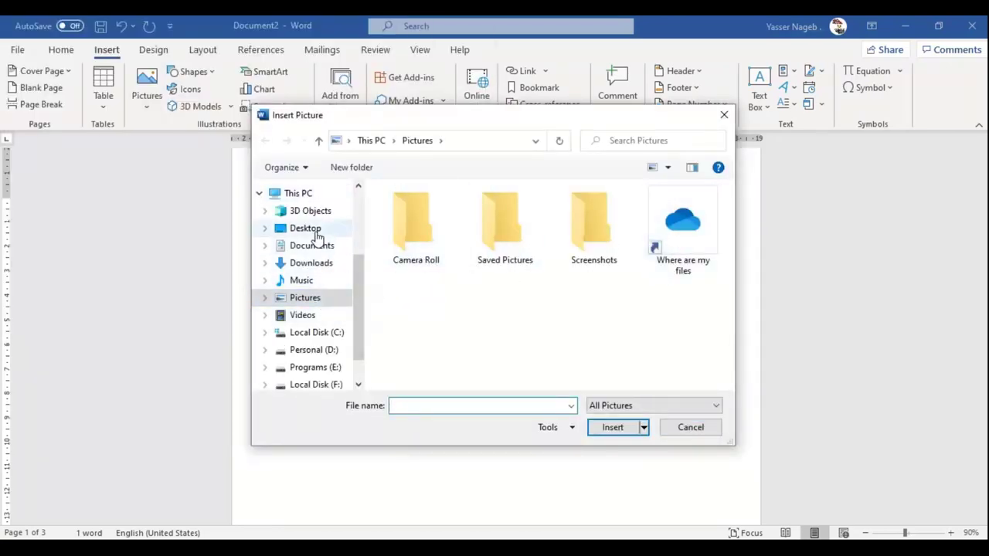
scroll(317, 236, "up", 3)
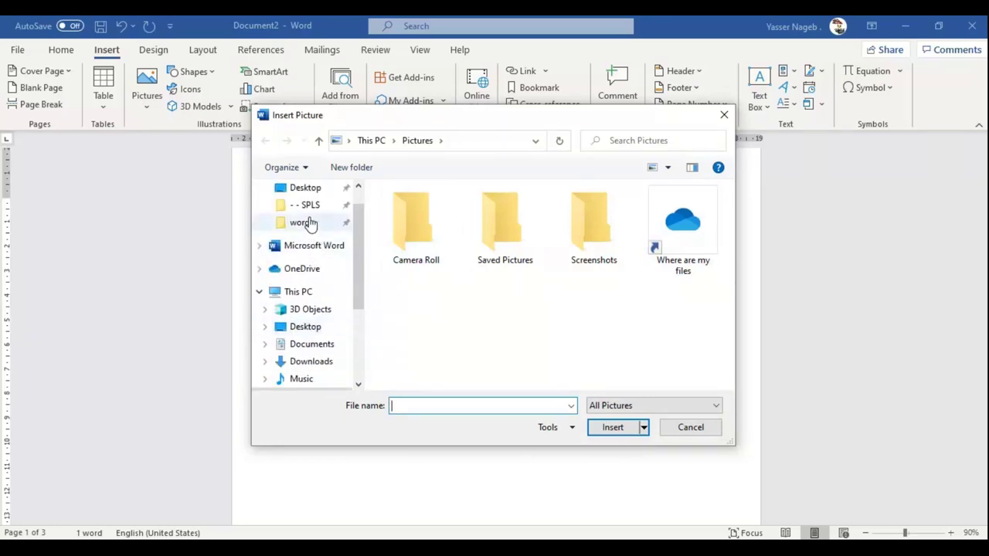
left_click(313, 224)
left_click(305, 205)
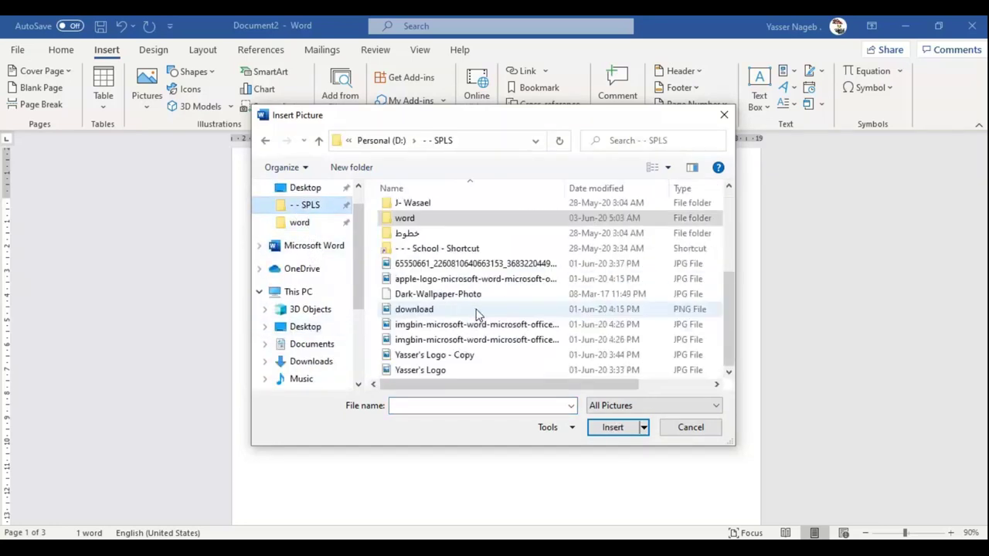
double_click(436, 369)
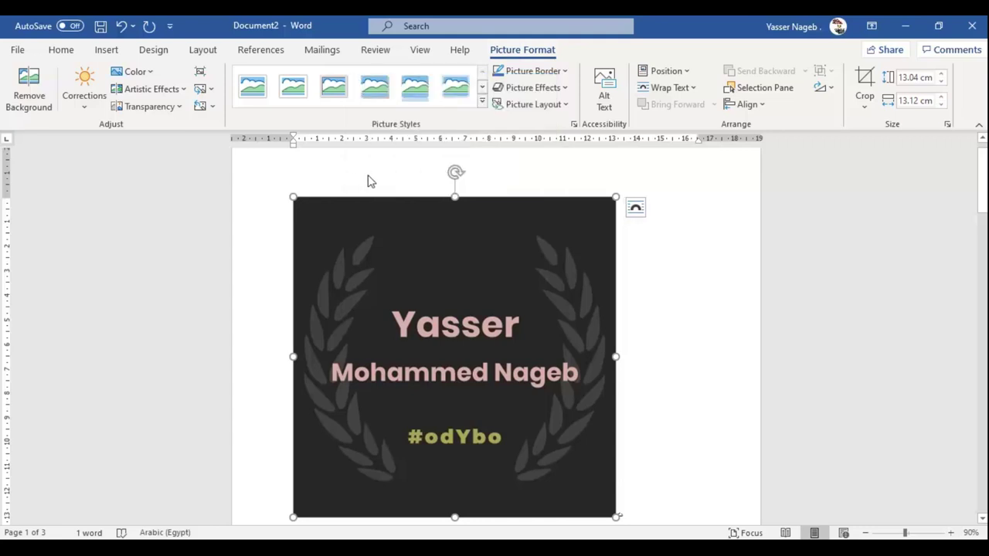
scroll(368, 294, "down", 3)
scroll(367, 293, "down", 2)
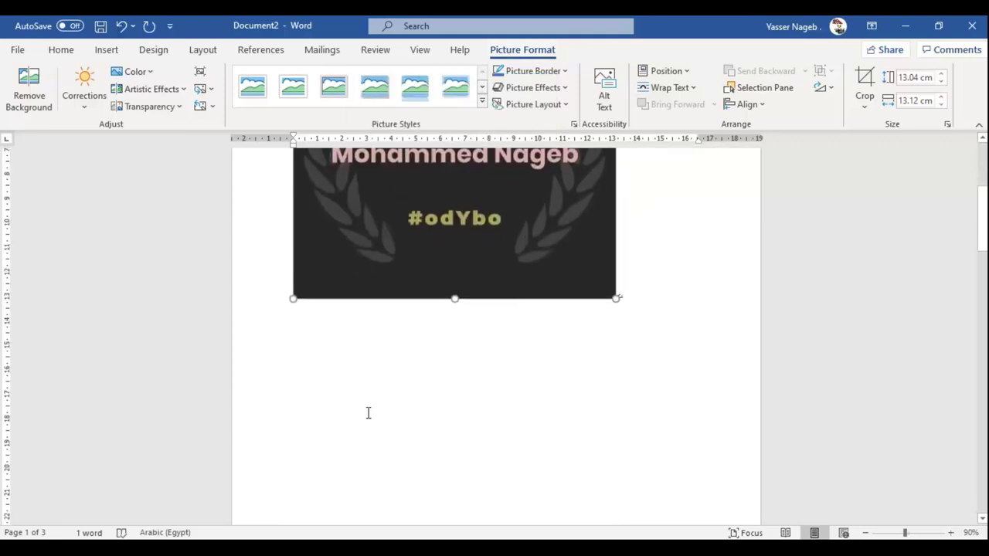
left_click(368, 410)
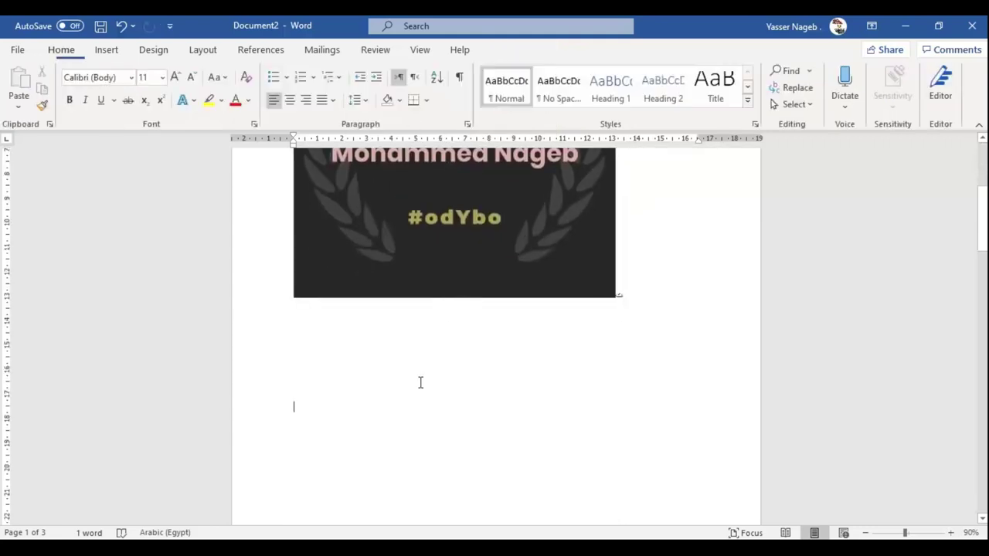
left_click(502, 188)
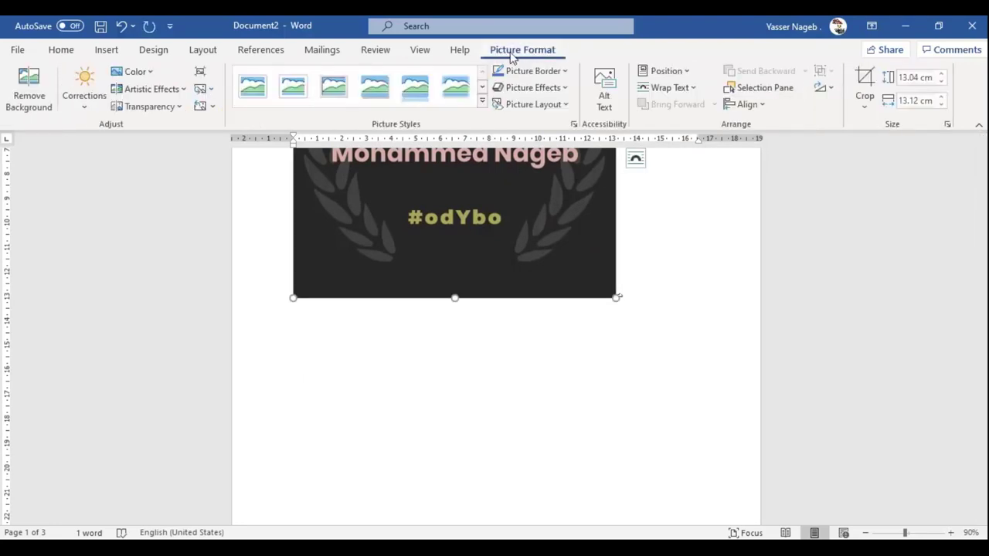
left_click(391, 398)
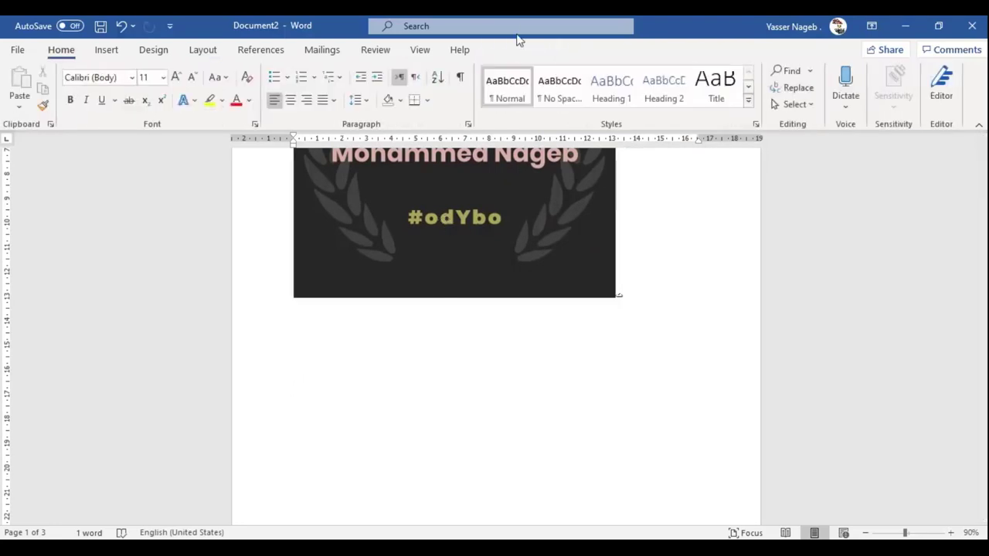